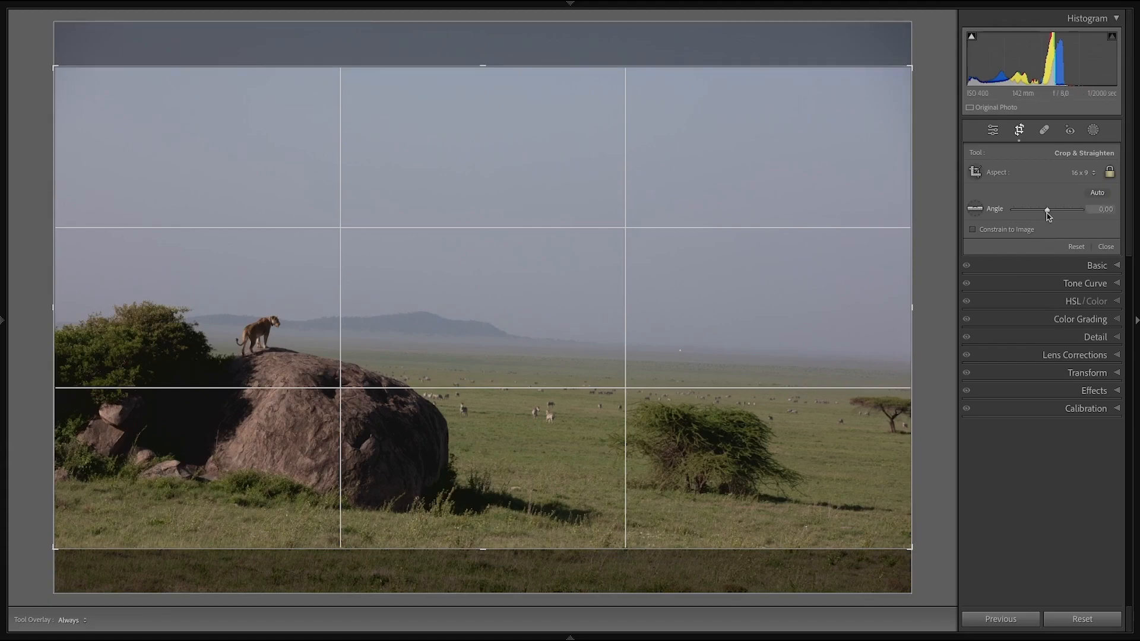
# Straighten the photo by aligning it with the distant horizon line, giving a crop angle of −2.25.
pyautogui.moveTo(1047, 209)
pyautogui.mouseDown()
pyautogui.moveTo(1031, 210)
pyautogui.moveTo(1058, 211)
pyautogui.moveTo(1039, 210)
pyautogui.mouseUp()
pyautogui.moveTo(885, 361); pyautogui.dragTo(888, 428)
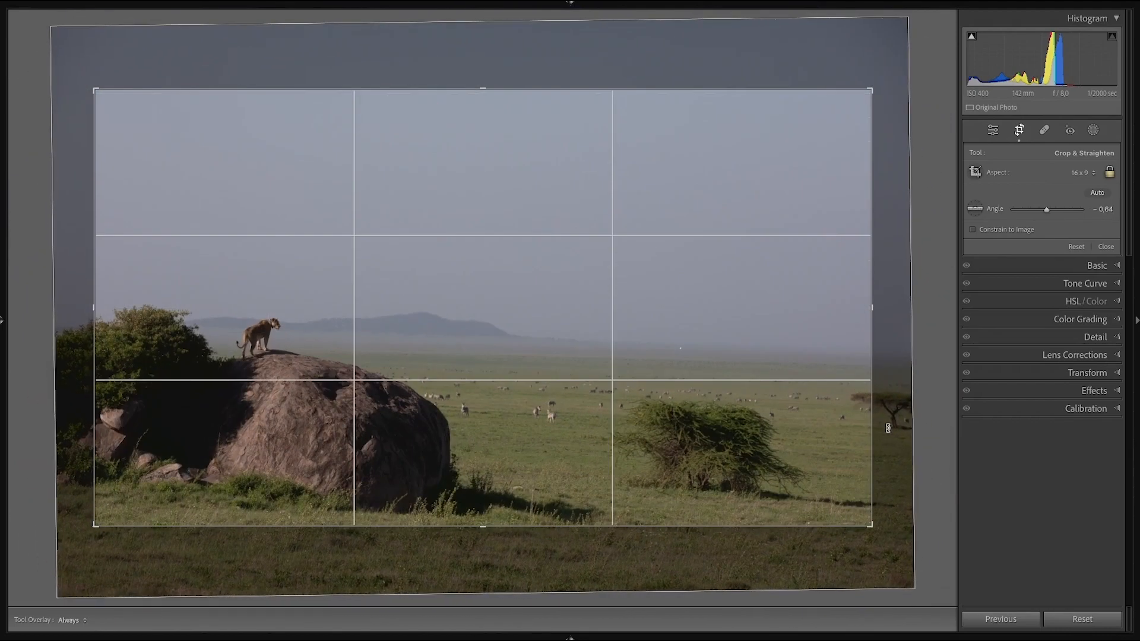
pyautogui.click(975, 208)
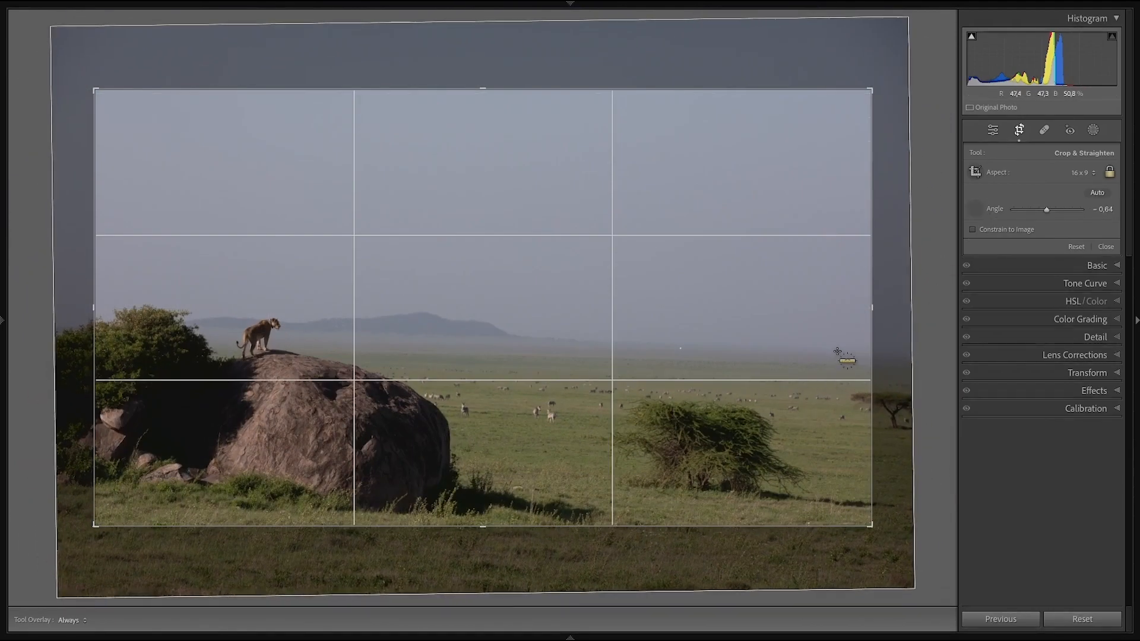
pyautogui.moveTo(847, 354)
pyautogui.mouseDown()
pyautogui.moveTo(605, 331)
pyautogui.moveTo(559, 365)
pyautogui.moveTo(563, 385)
pyautogui.mouseUp()
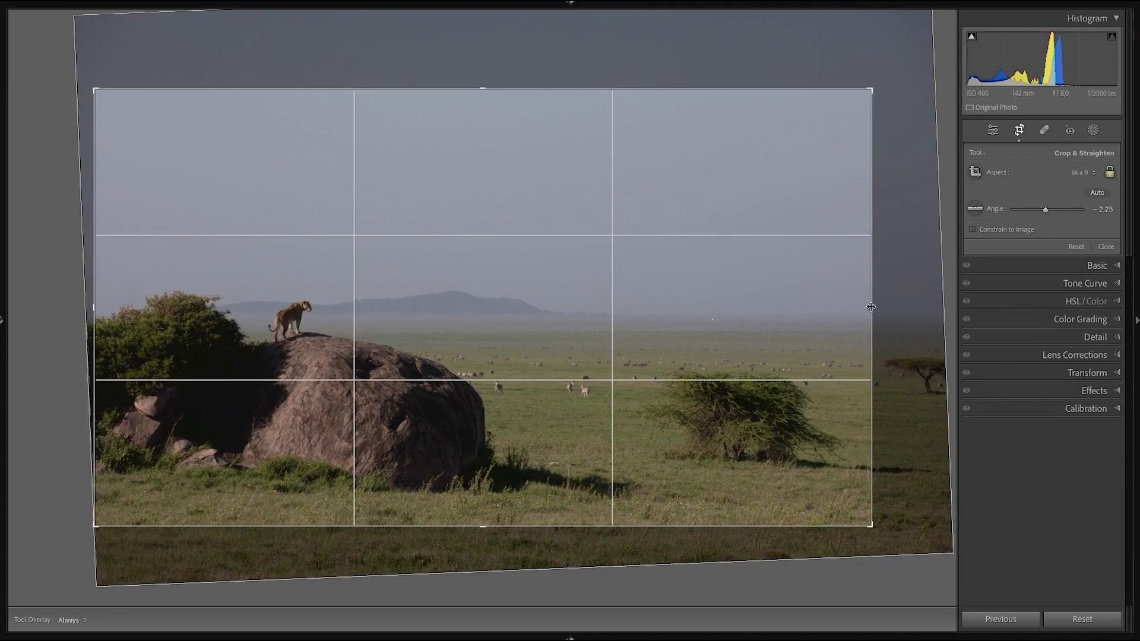
# Enlarge the 16 x 9 crop slightly, shift the photo a little downward inside it, and apply the crop.
pyautogui.moveTo(871, 89); pyautogui.dragTo(879, 86)
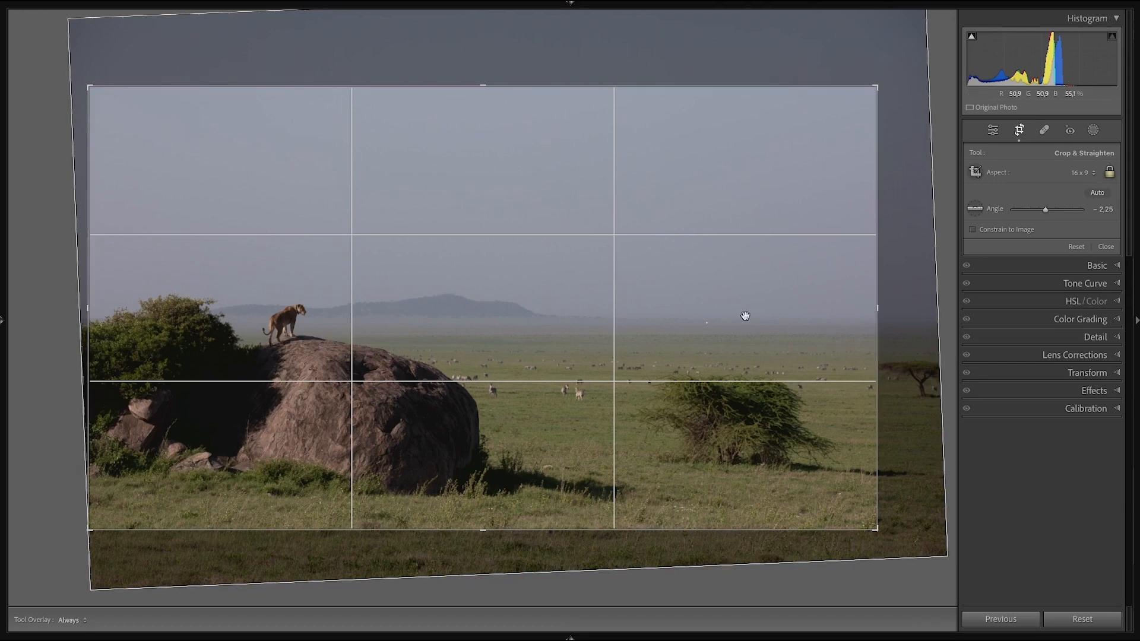
pyautogui.moveTo(735, 324); pyautogui.dragTo(738, 328)
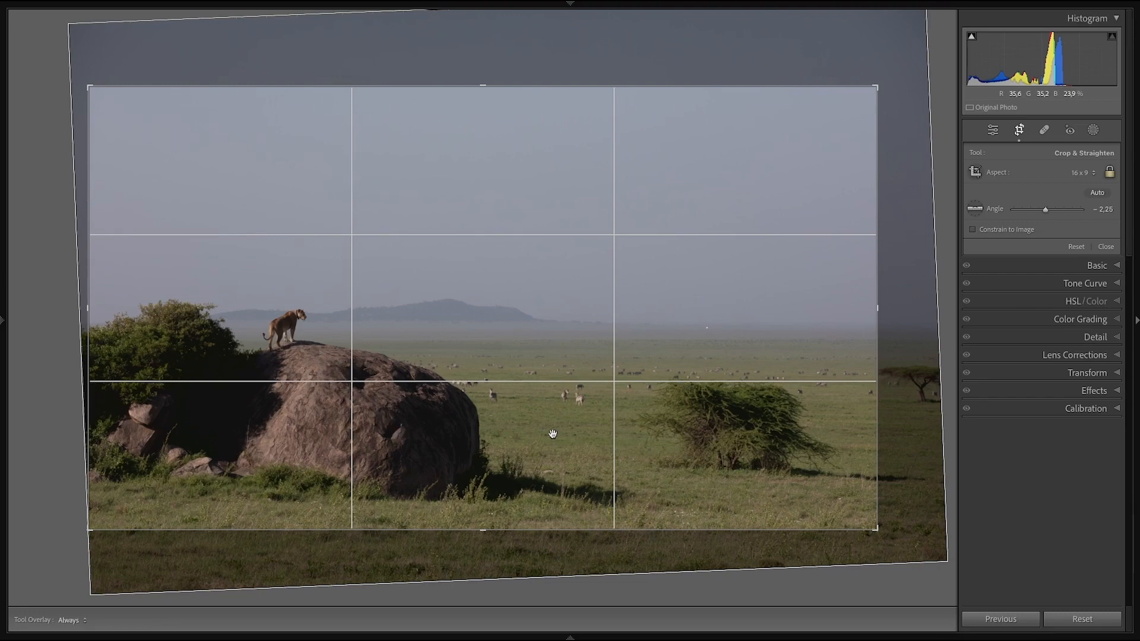
pyautogui.press('Return')
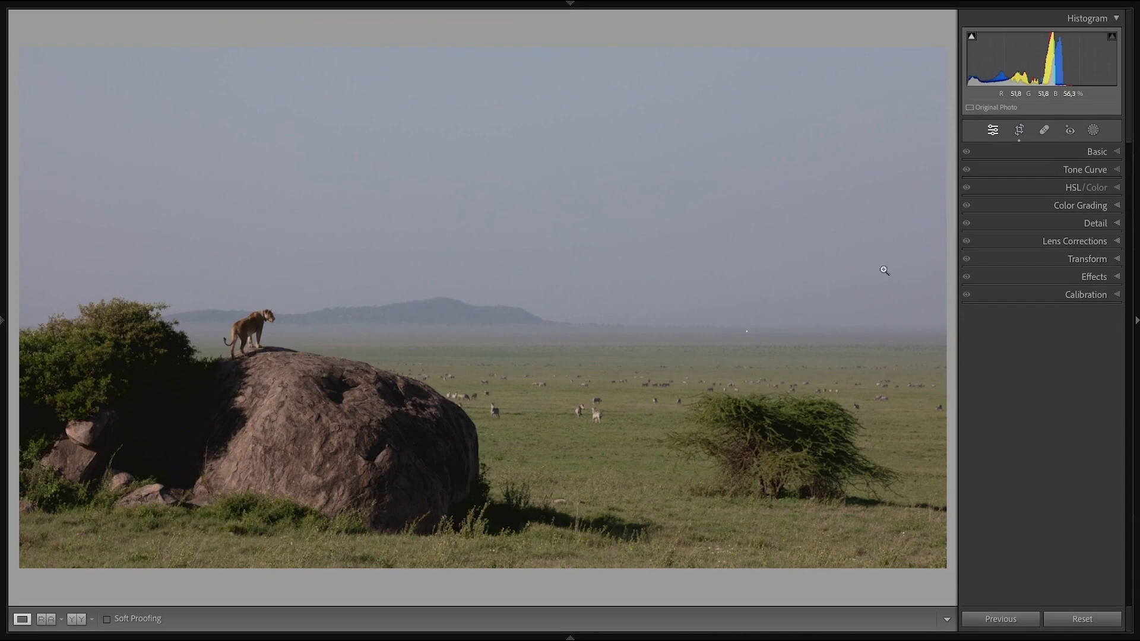
# Activate the Healing tool, turn on Visualize Spots, and reduce its sensitivity to isolate the bright spot on the horizon.
pyautogui.click(728, 328)
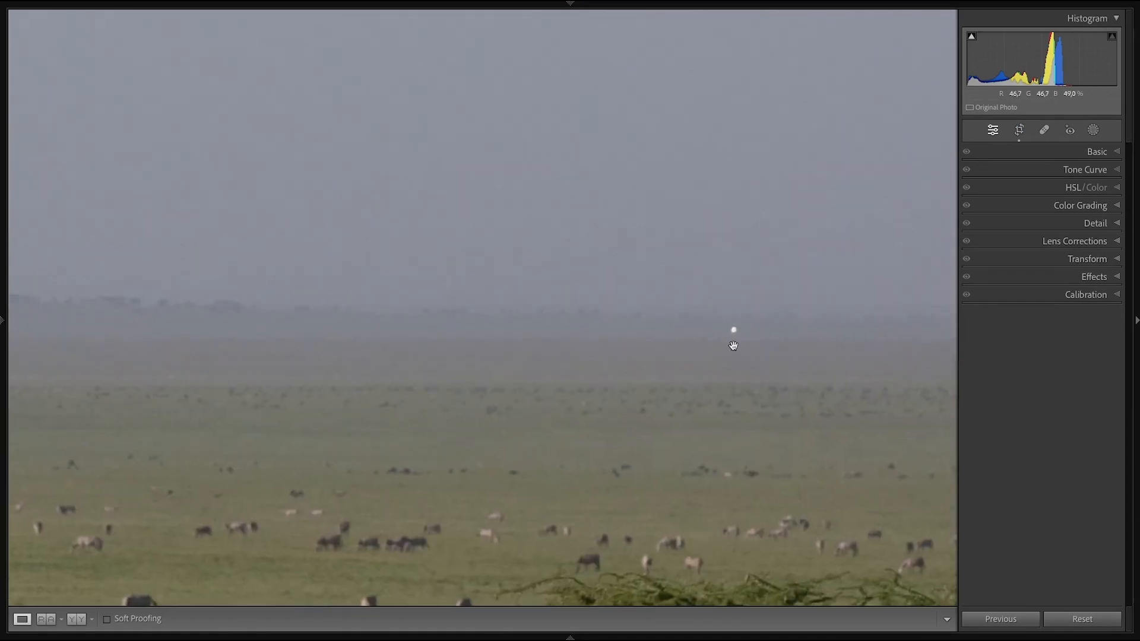
pyautogui.click(732, 334)
pyautogui.click(802, 326)
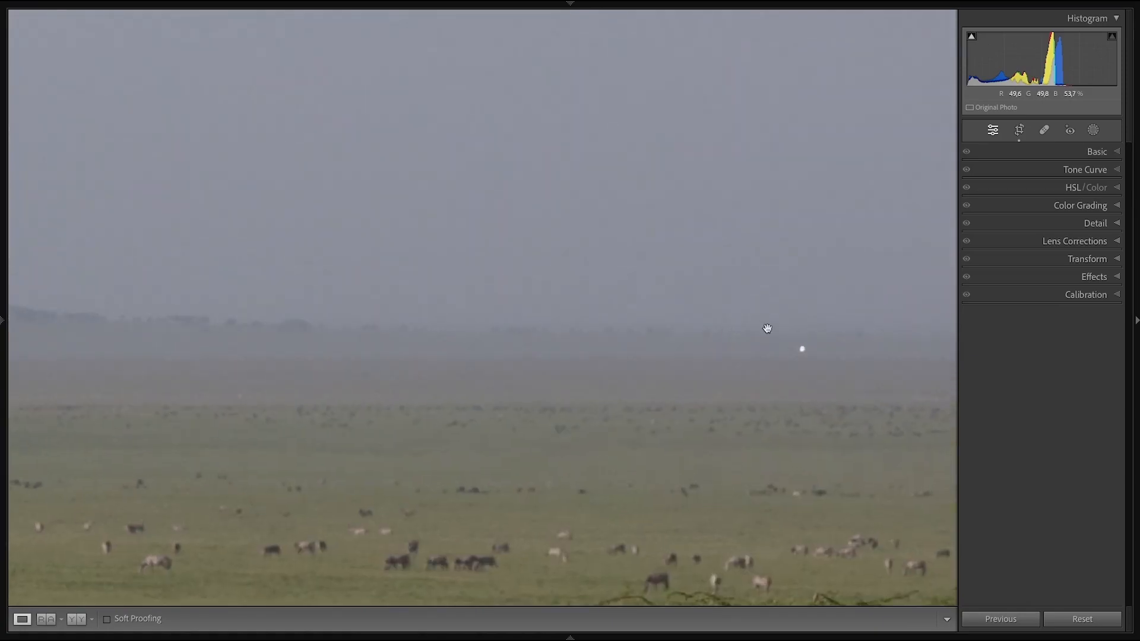
pyautogui.click(766, 326)
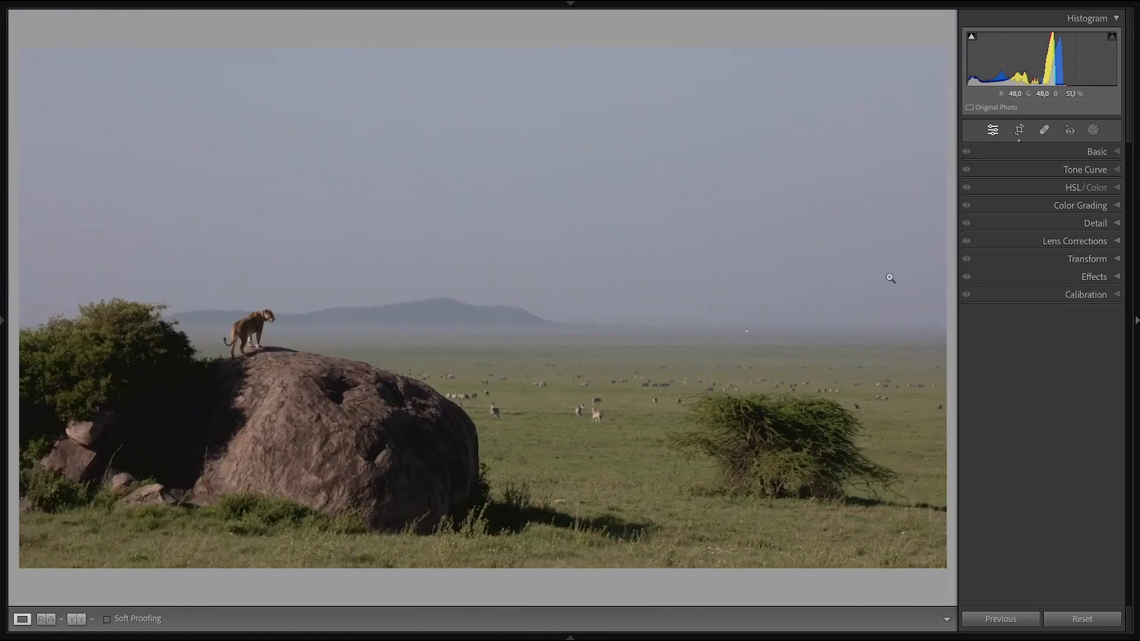
pyautogui.click(1045, 131)
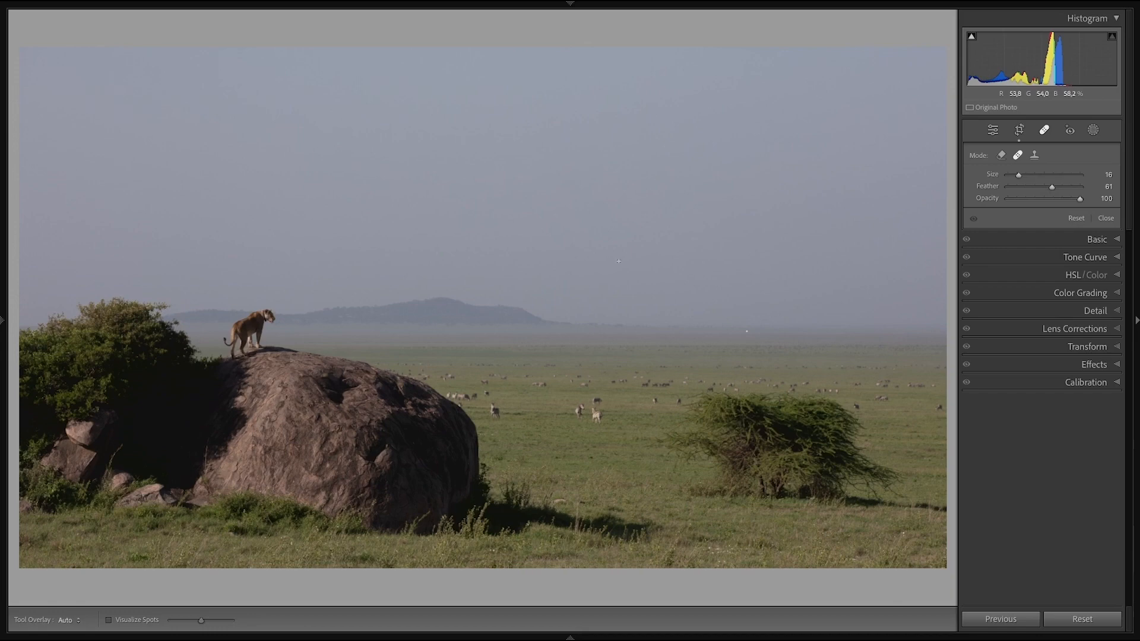
pyautogui.press('a')
pyautogui.scroll(5, 749, 332)
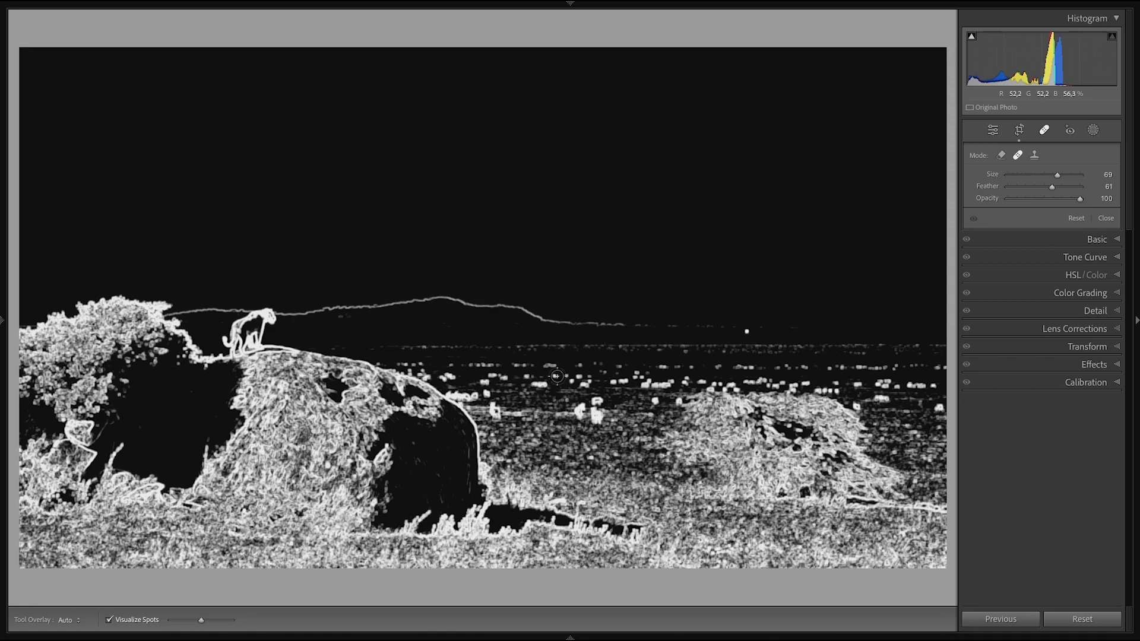
pyautogui.moveTo(209, 615)
pyautogui.moveTo(200, 620)
pyautogui.mouseDown()
pyautogui.moveTo(171, 621)
pyautogui.moveTo(314, 620)
pyautogui.moveTo(171, 620)
pyautogui.moveTo(238, 621)
pyautogui.moveTo(191, 620)
pyautogui.mouseUp()
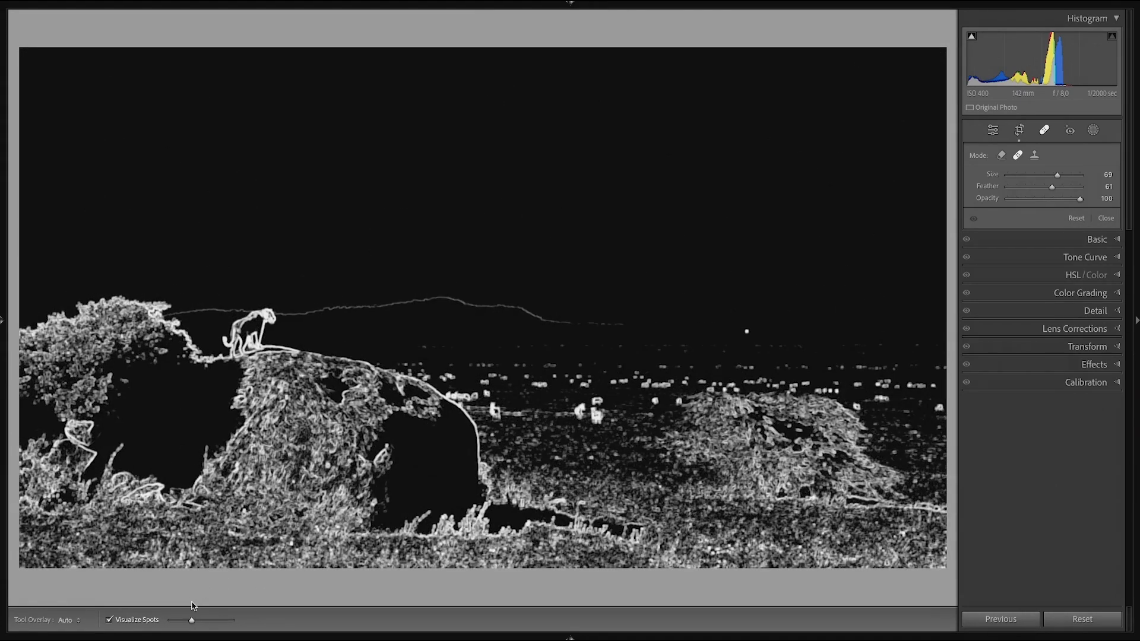
# Turn off Visualize Spots, heal the bright spot on the horizon with a size 20 brush, and close the Healing tool.
pyautogui.click(748, 333)
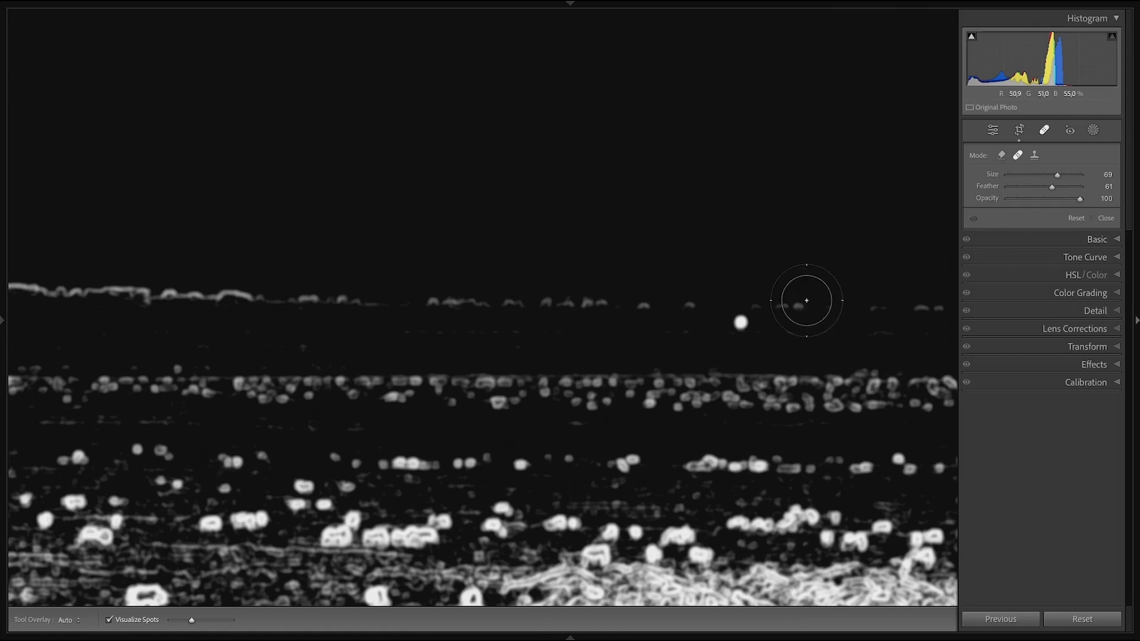
pyautogui.press('a')
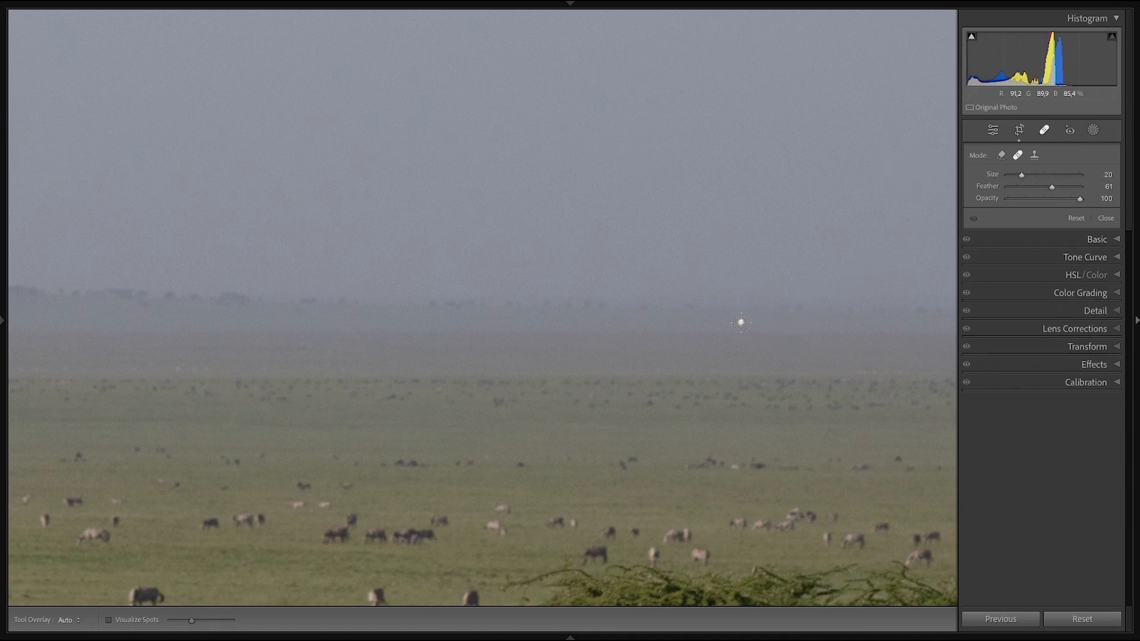
pyautogui.click(740, 323)
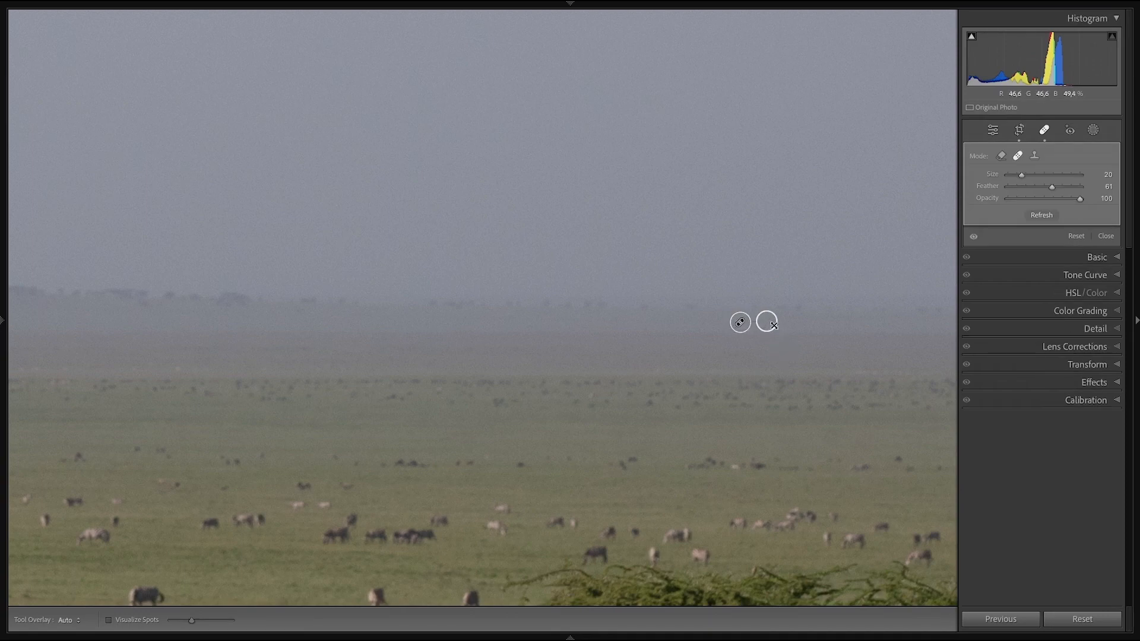
pyautogui.press('q')
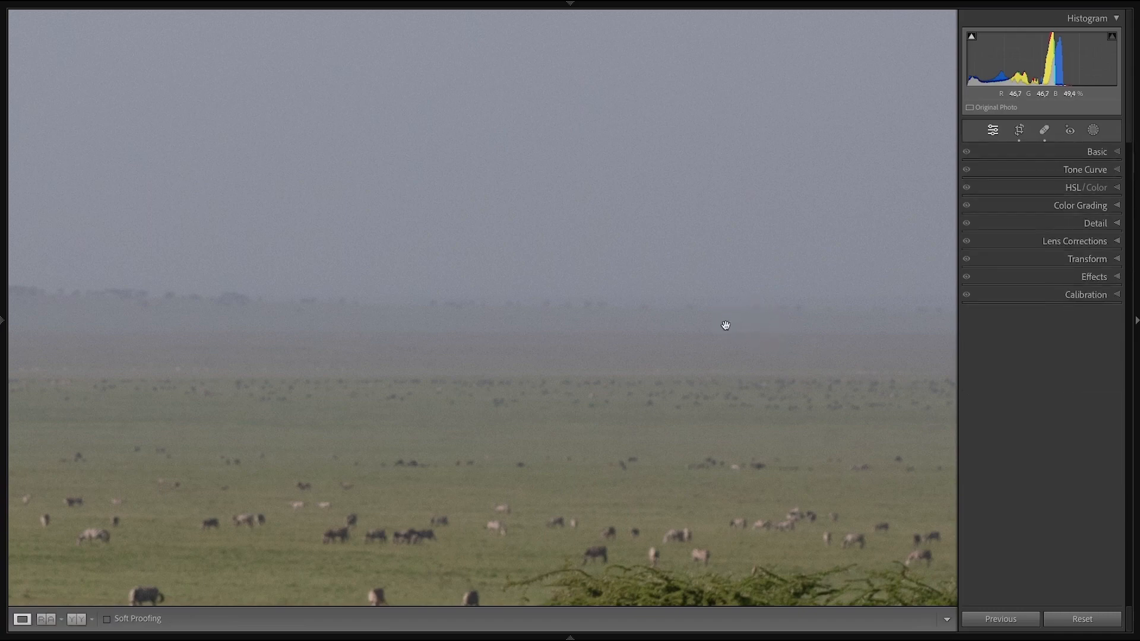
pyautogui.click(748, 328)
pyautogui.click(748, 328)
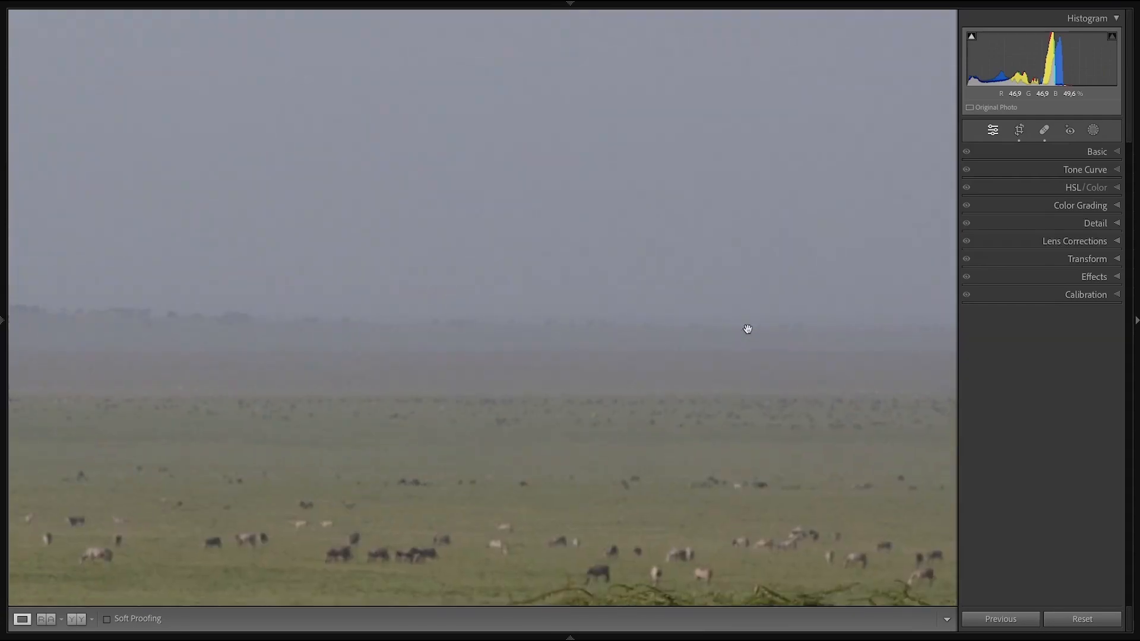
pyautogui.click(734, 337)
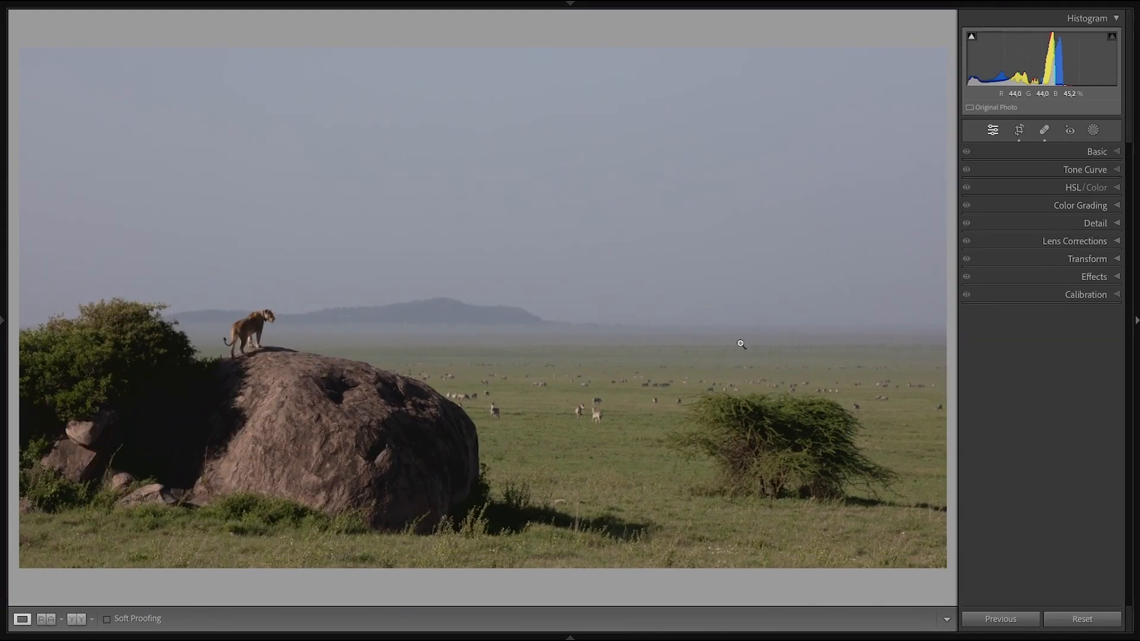
# Raise the Whites to +54 in the Basic adjustments, using the clipping preview to protect the brightest grass details.
pyautogui.click(1105, 152)
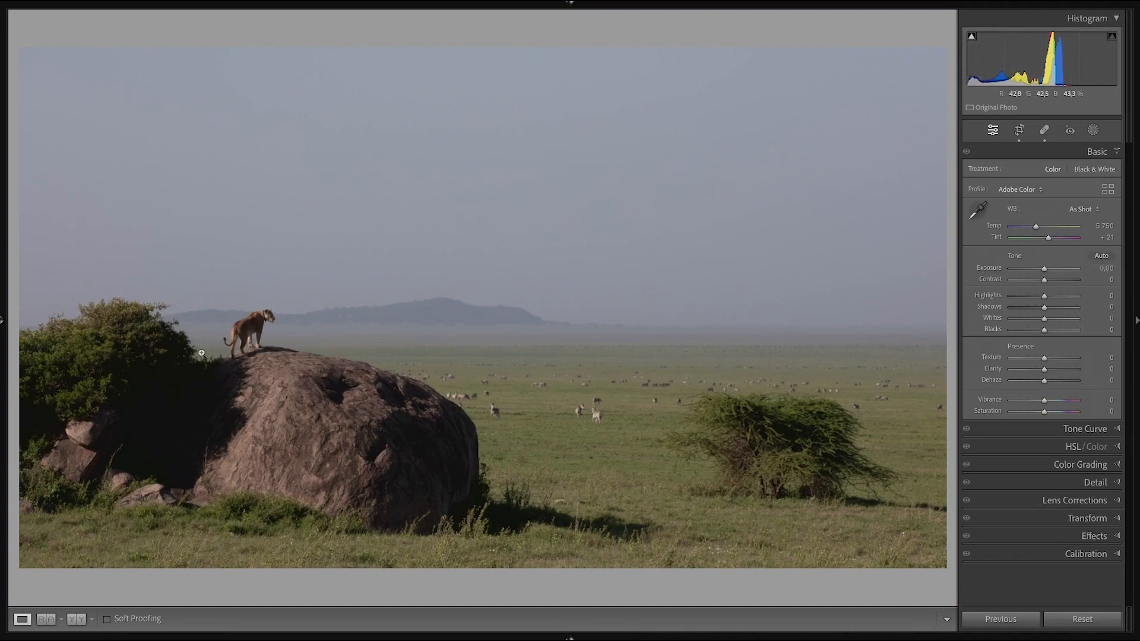
pyautogui.moveTo(171, 428); pyautogui.dragTo(587, 451)
pyautogui.click(189, 457)
pyautogui.click(497, 518)
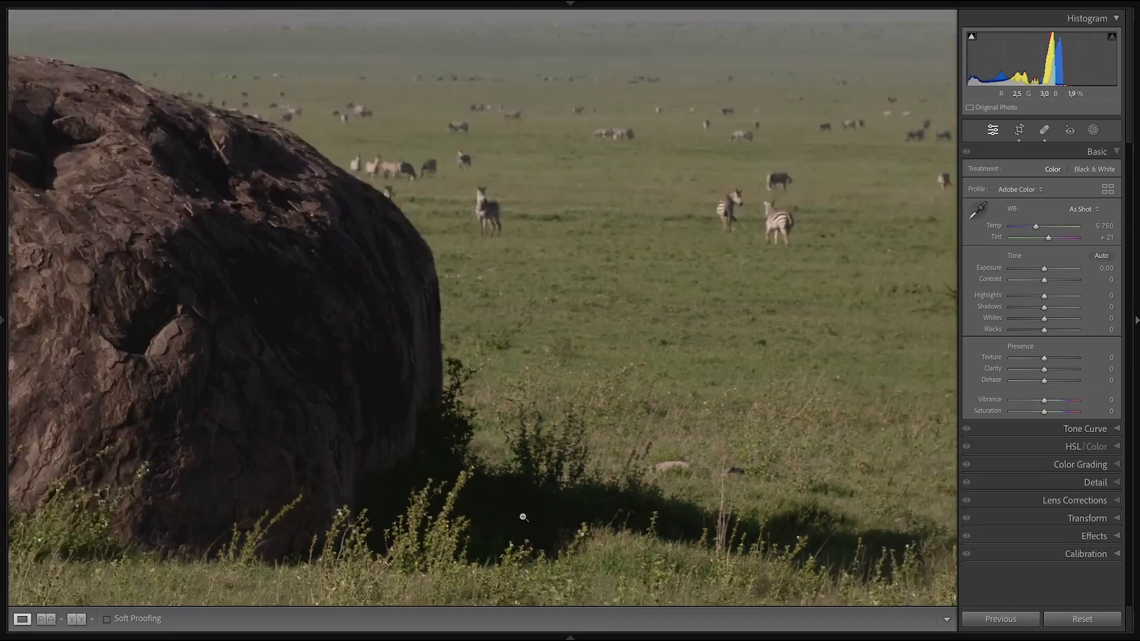
pyautogui.click(523, 518)
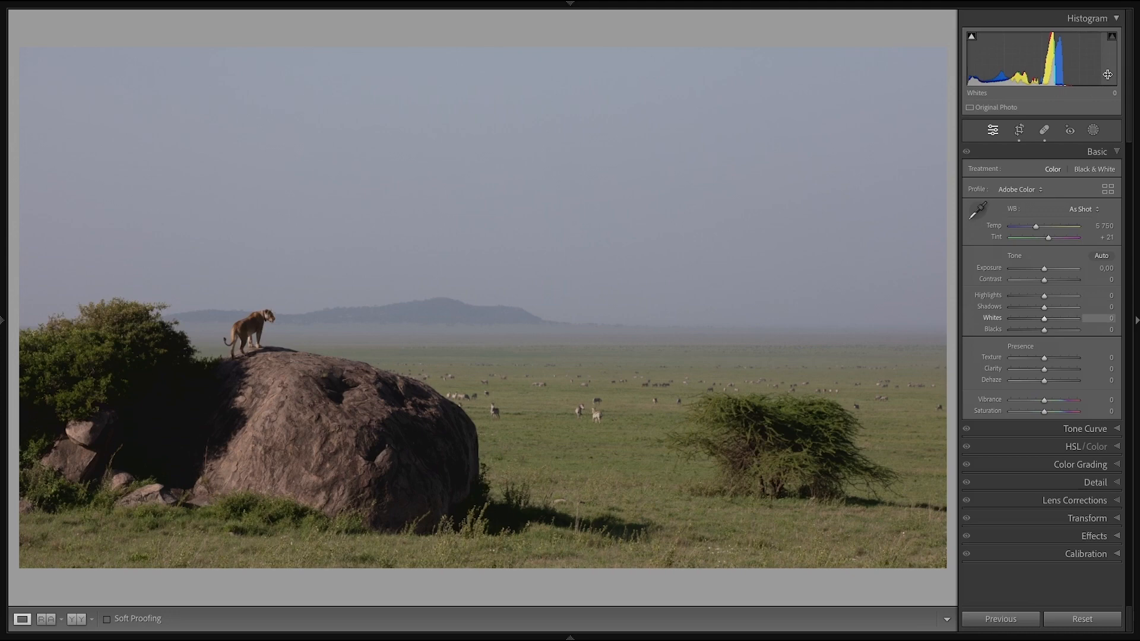
pyautogui.keyDown('alt'); pyautogui.click(1044, 322); pyautogui.keyUp('alt')
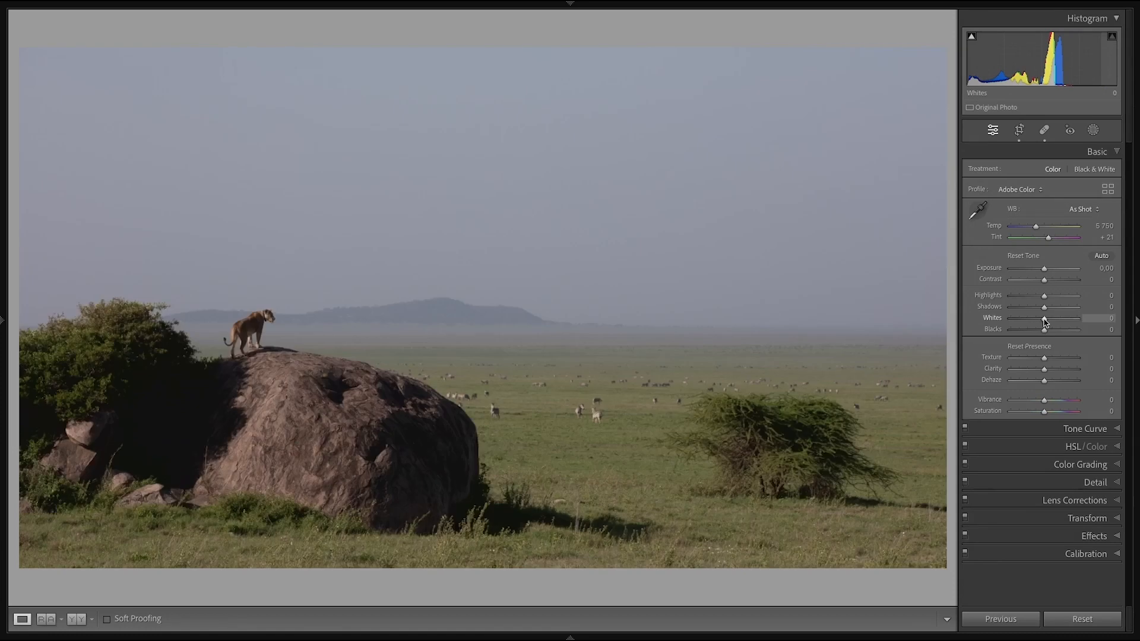
pyautogui.moveTo(1045, 322); pyautogui.dragTo(1044, 323)
pyautogui.moveTo(1044, 322); pyautogui.dragTo(1067, 322)
pyautogui.click(838, 491)
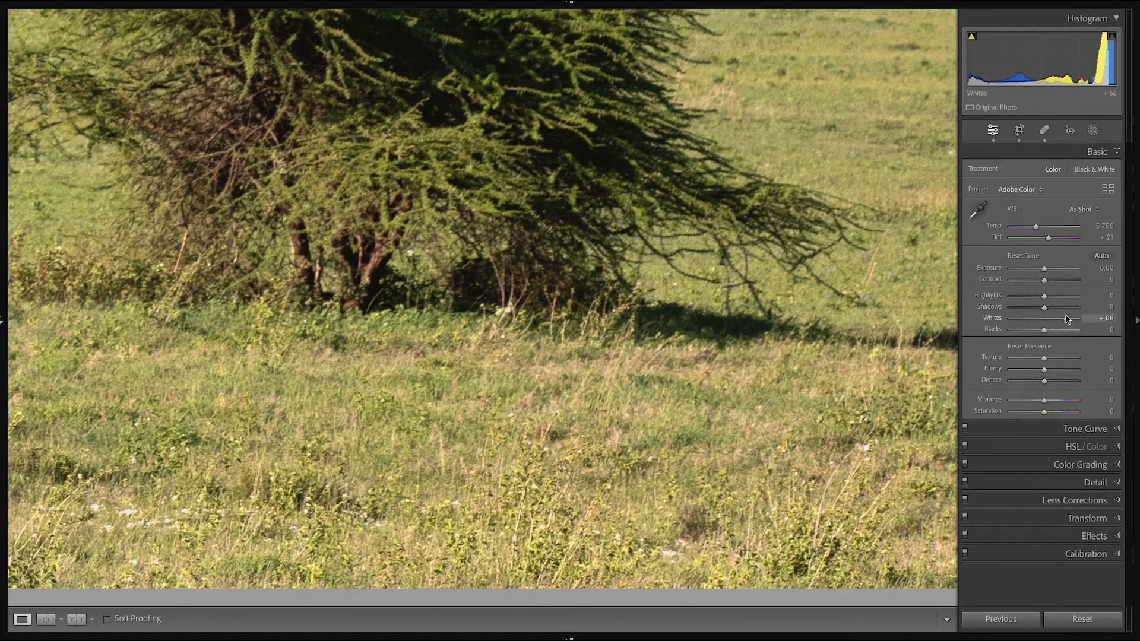
pyautogui.moveTo(1066, 320); pyautogui.dragTo(1060, 325)
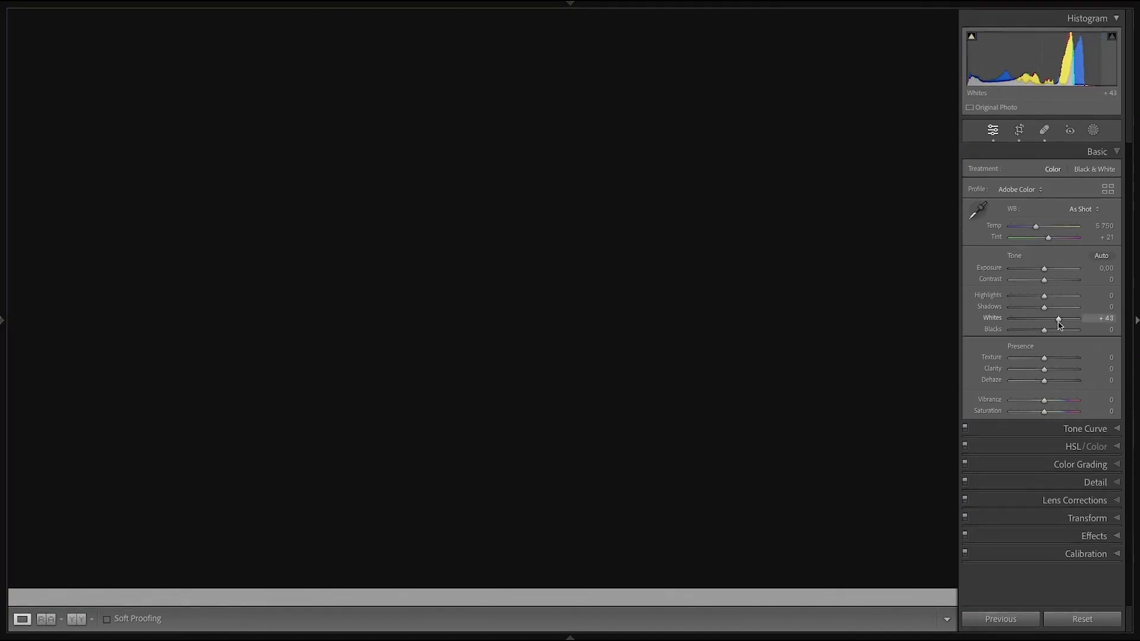
pyautogui.moveTo(1060, 324)
pyautogui.mouseDown()
pyautogui.moveTo(1093, 325)
pyautogui.moveTo(1063, 323)
pyautogui.mouseUp()
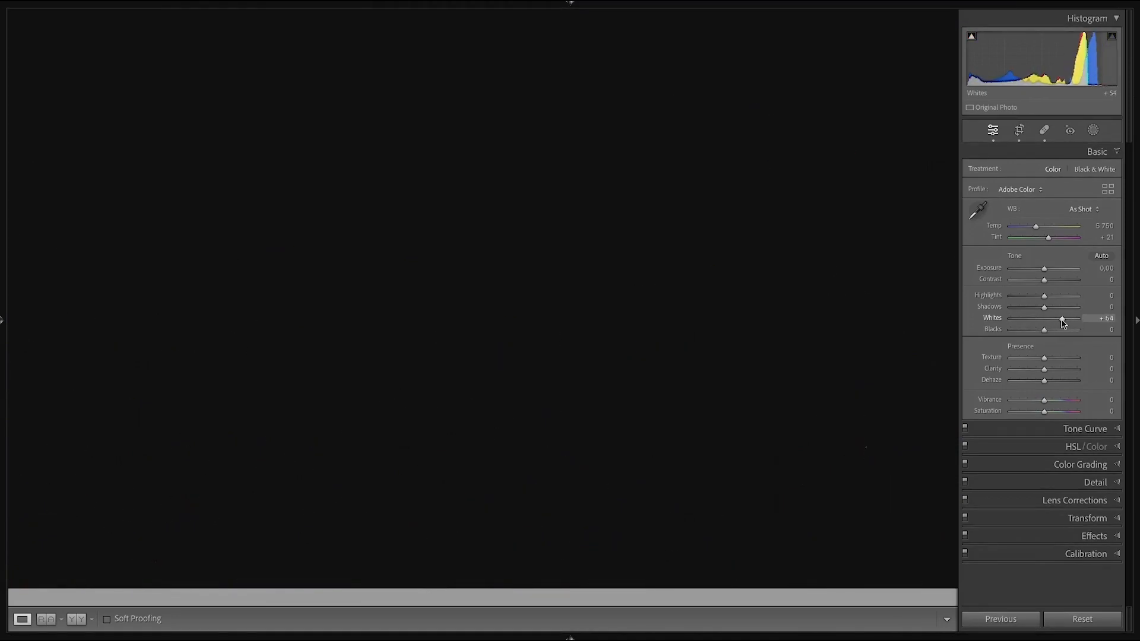
pyautogui.hotkey('ctrl', '-')
pyautogui.hotkey('ctrl', '-')
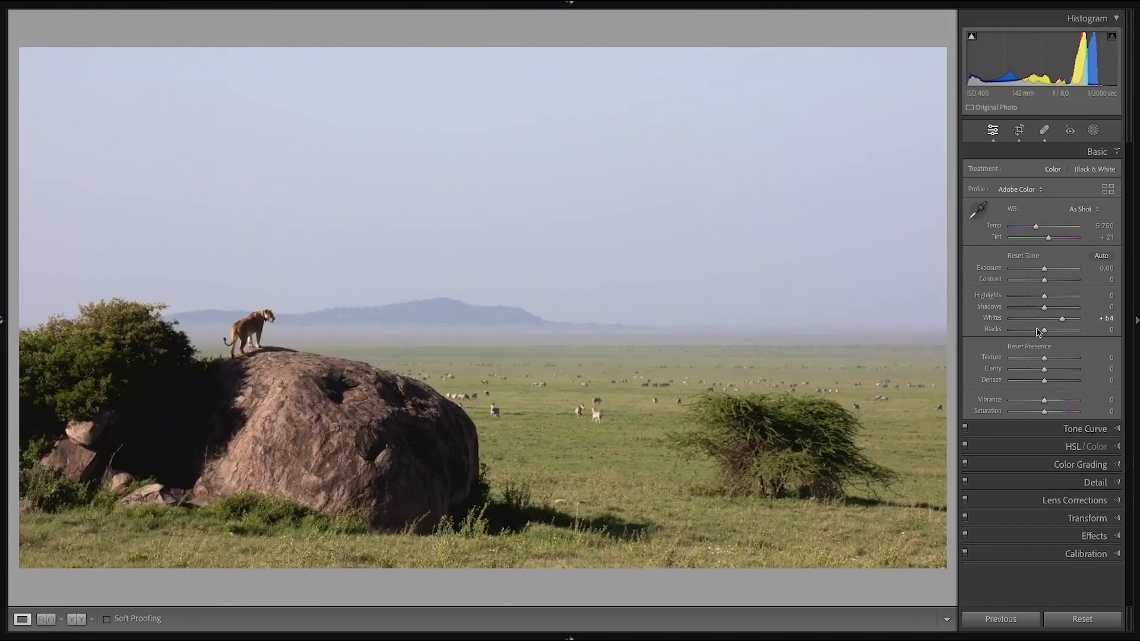
# Lower the Blacks to −3 and check the dark shadow area between the bush and the boulder up close.
pyautogui.moveTo(1044, 331); pyautogui.dragTo(1044, 332)
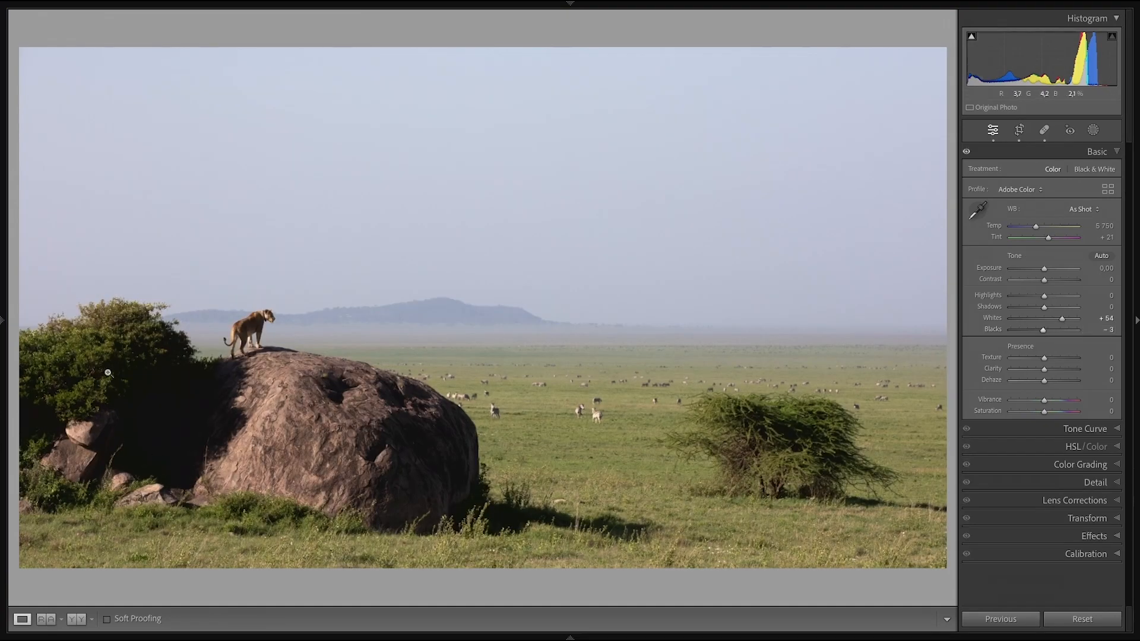
pyautogui.click(147, 428)
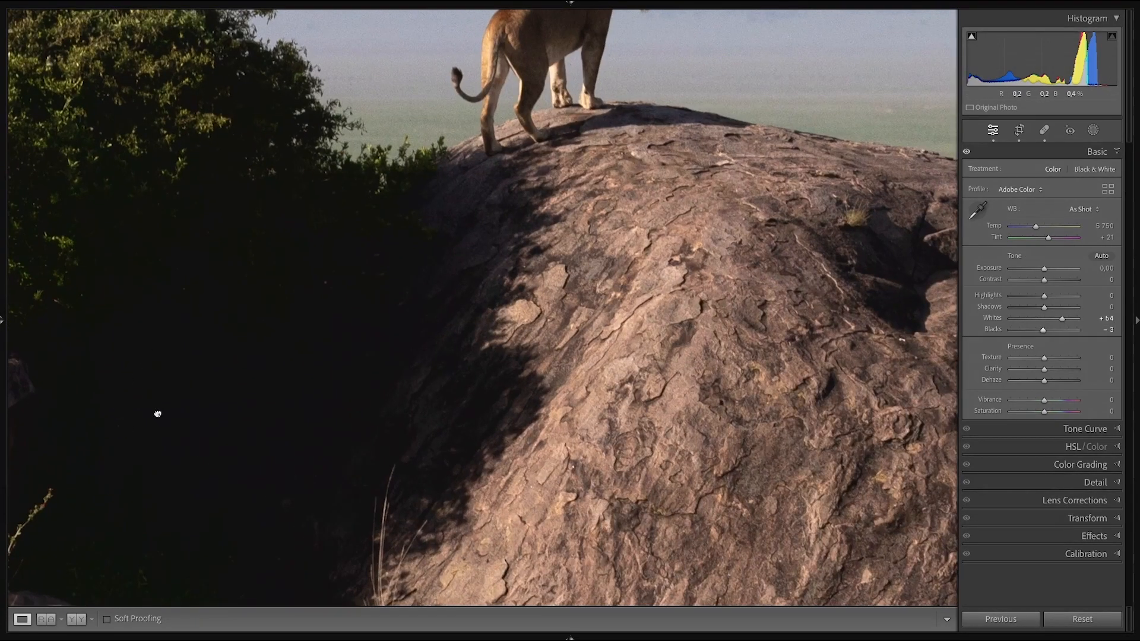
pyautogui.click(158, 413)
pyautogui.click(158, 423)
pyautogui.click(143, 402)
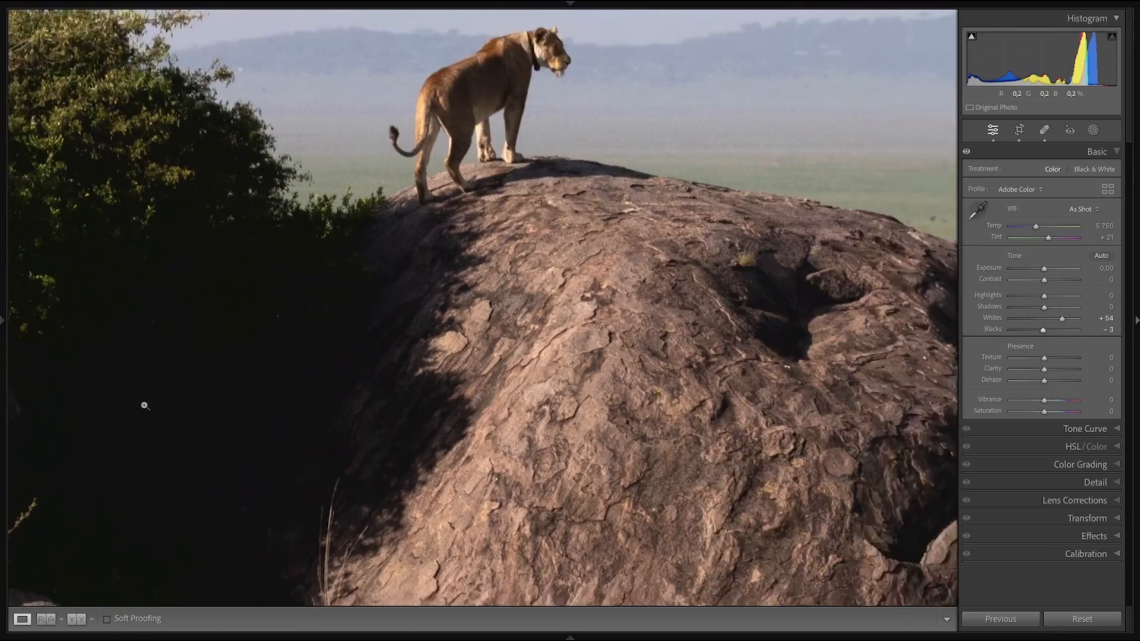
pyautogui.click(254, 334)
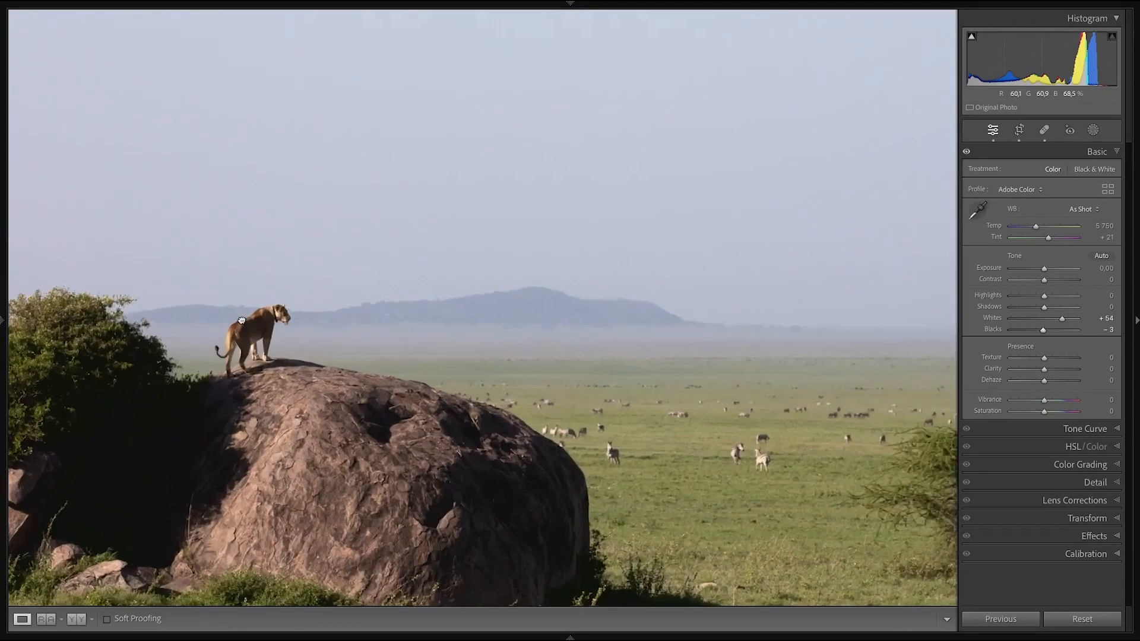
pyautogui.click(648, 433)
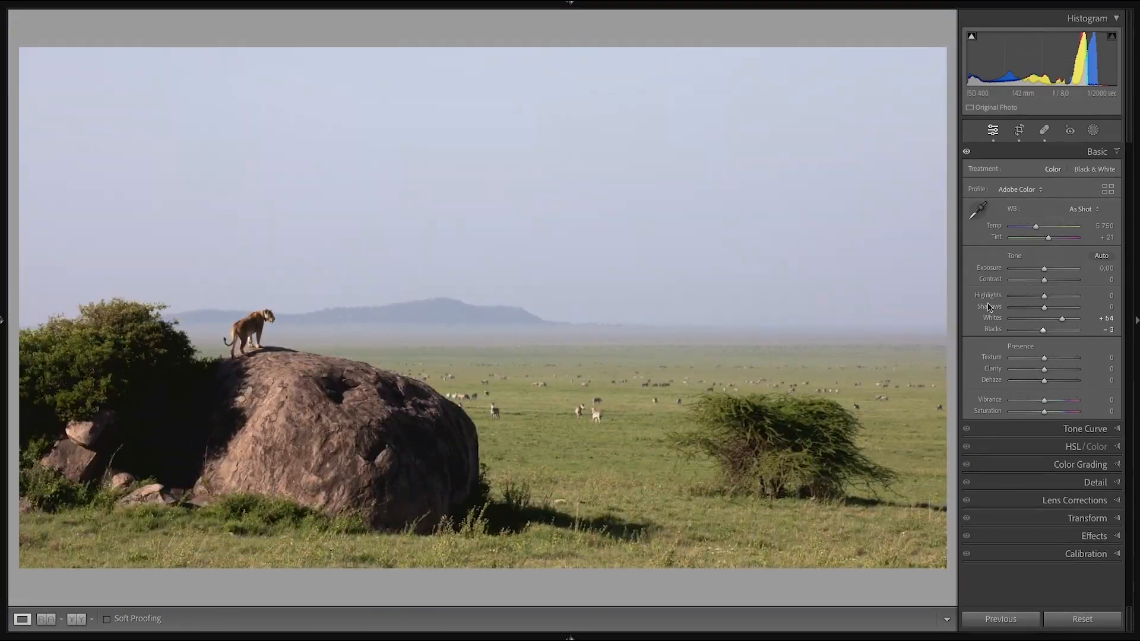
# Compare the photo before and after the tonal adjustments by switching between both versions several times.
pyautogui.press('\\')
pyautogui.press('\\')
pyautogui.press('\\')
pyautogui.press('\\')
pyautogui.press('\\')
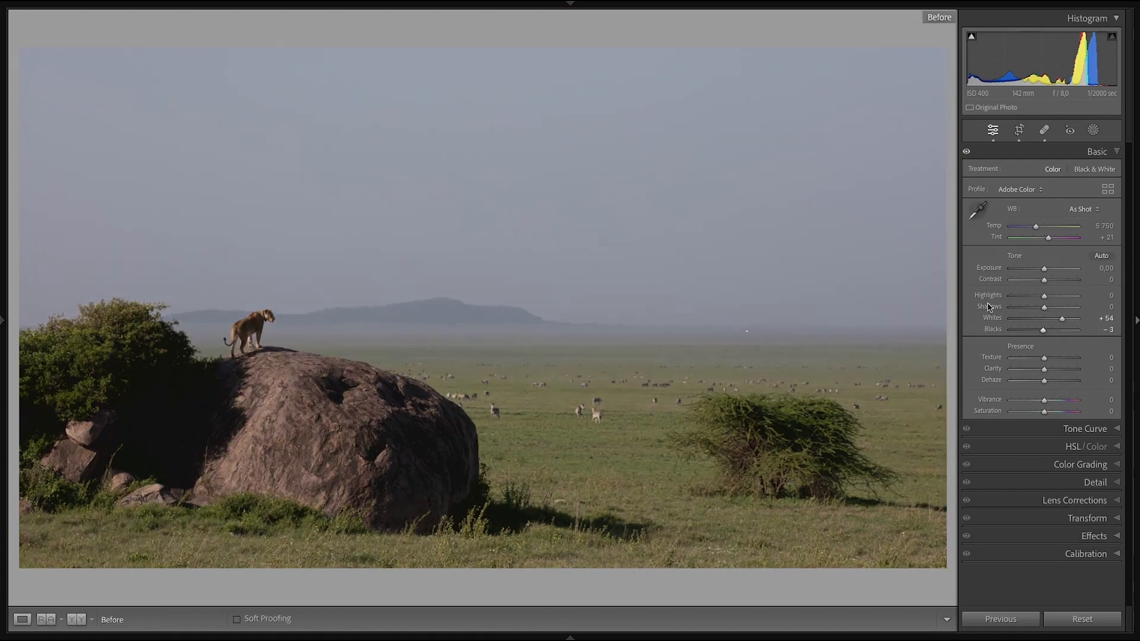
pyautogui.press('\\')
pyautogui.press('\\')
pyautogui.press('\\')
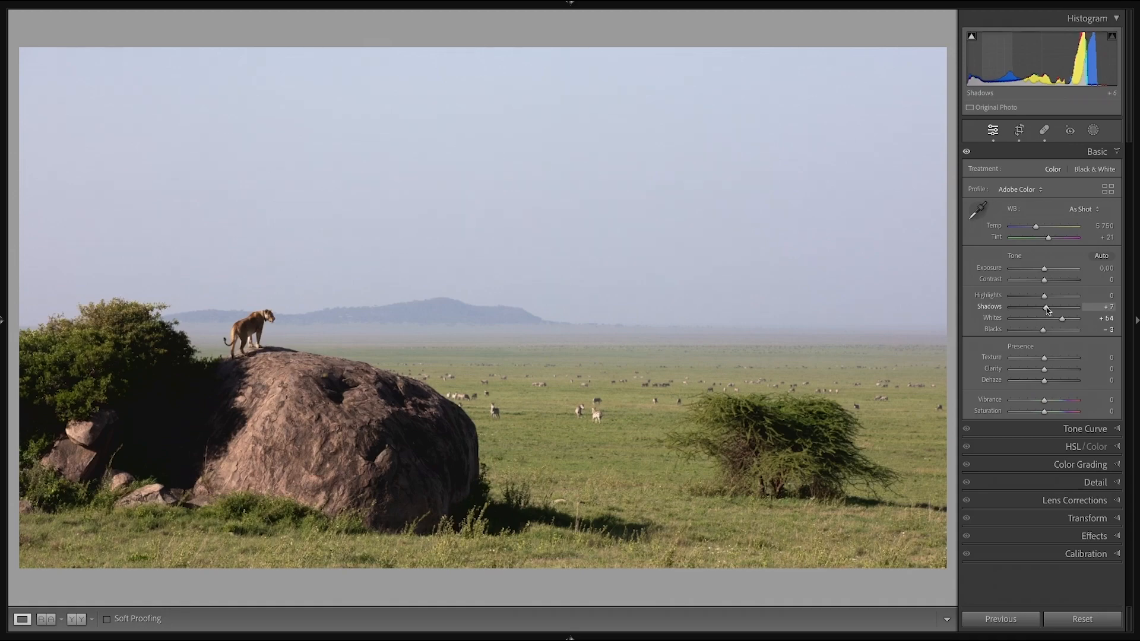
# Set the Shadows to +21, checking the boulder's dark side and the lioness up close and trying +100 as an extreme.
pyautogui.click(410, 442)
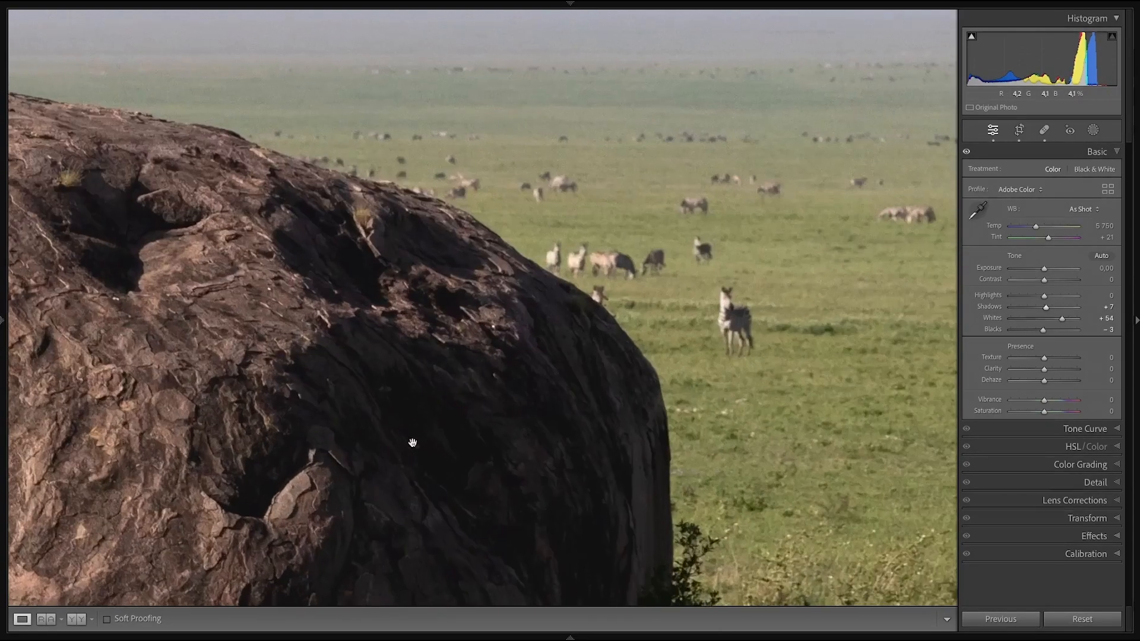
pyautogui.click(552, 465)
pyautogui.click(253, 336)
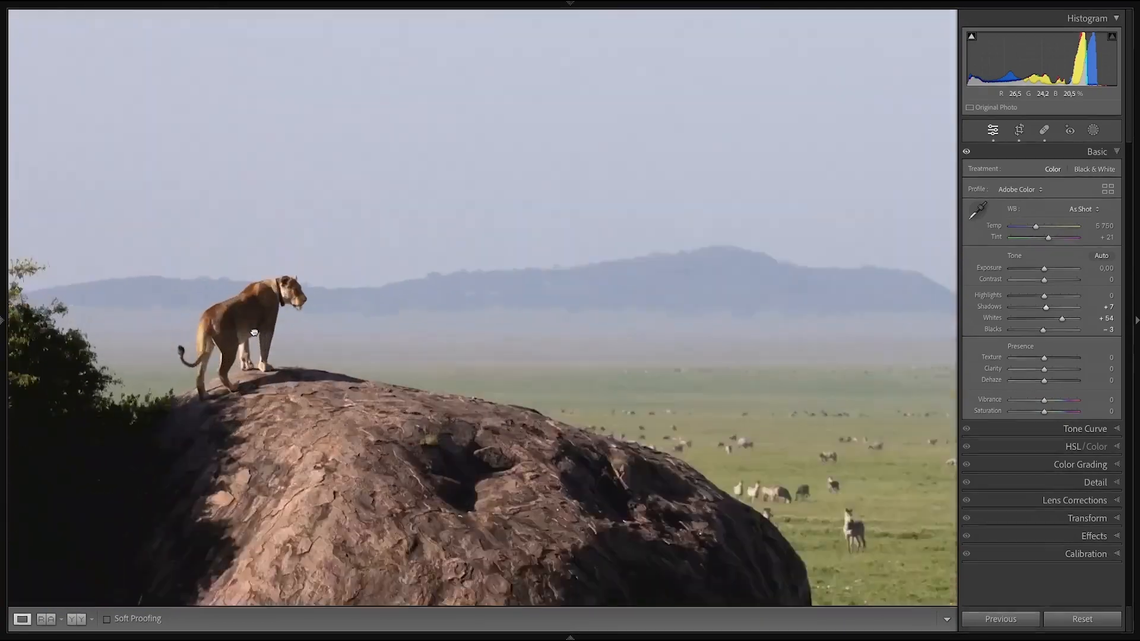
pyautogui.click(247, 308)
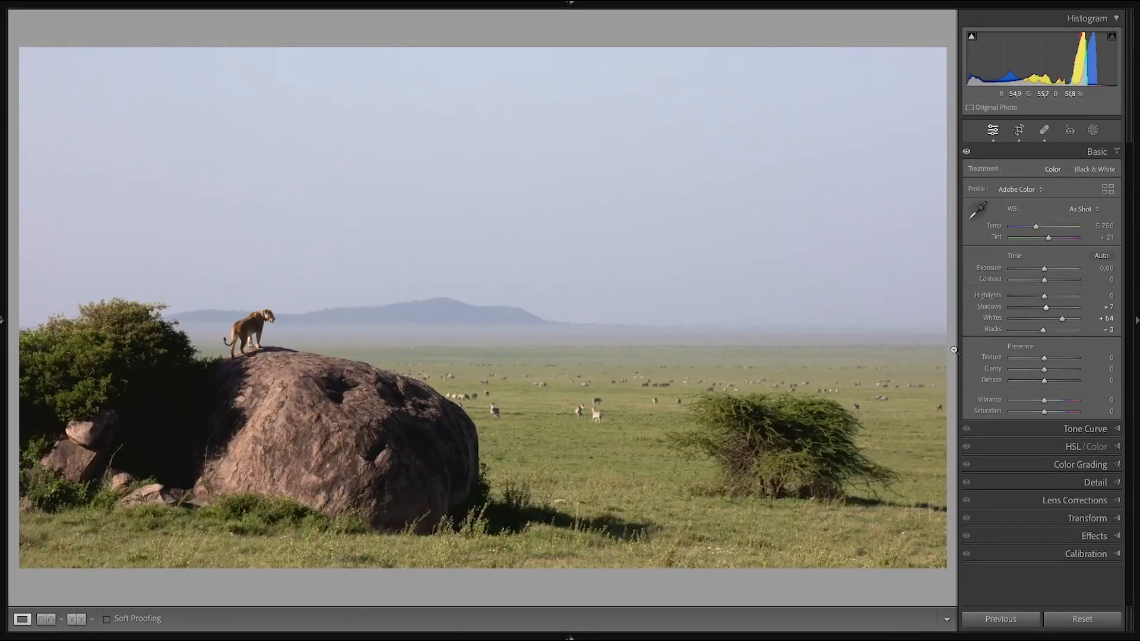
pyautogui.moveTo(1046, 309); pyautogui.dragTo(1077, 307)
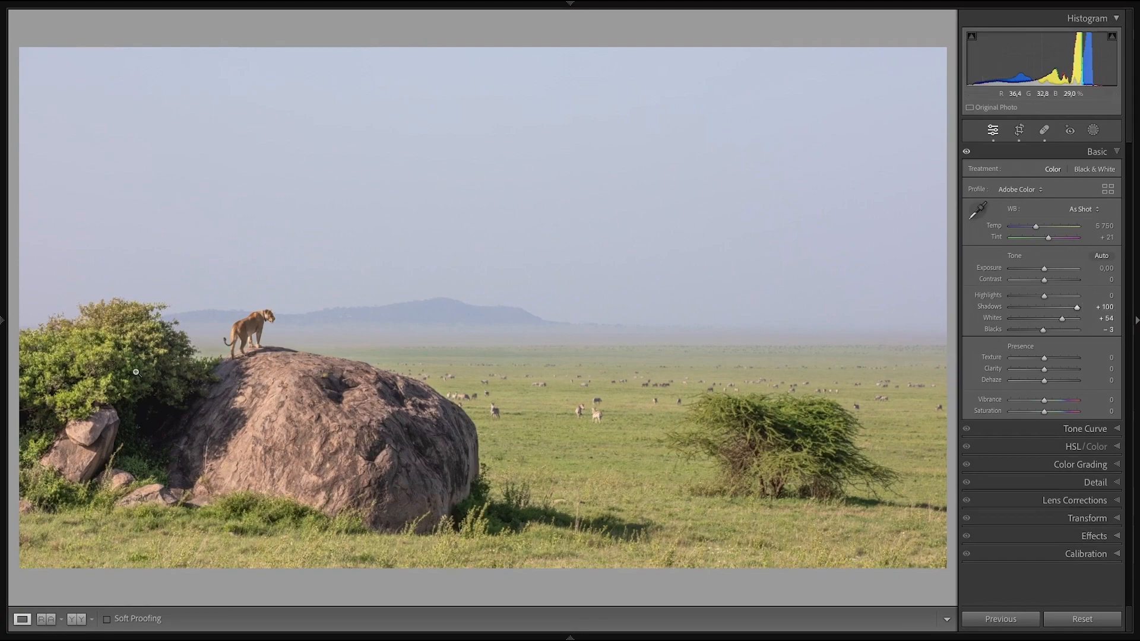
pyautogui.click(241, 344)
pyautogui.click(389, 302)
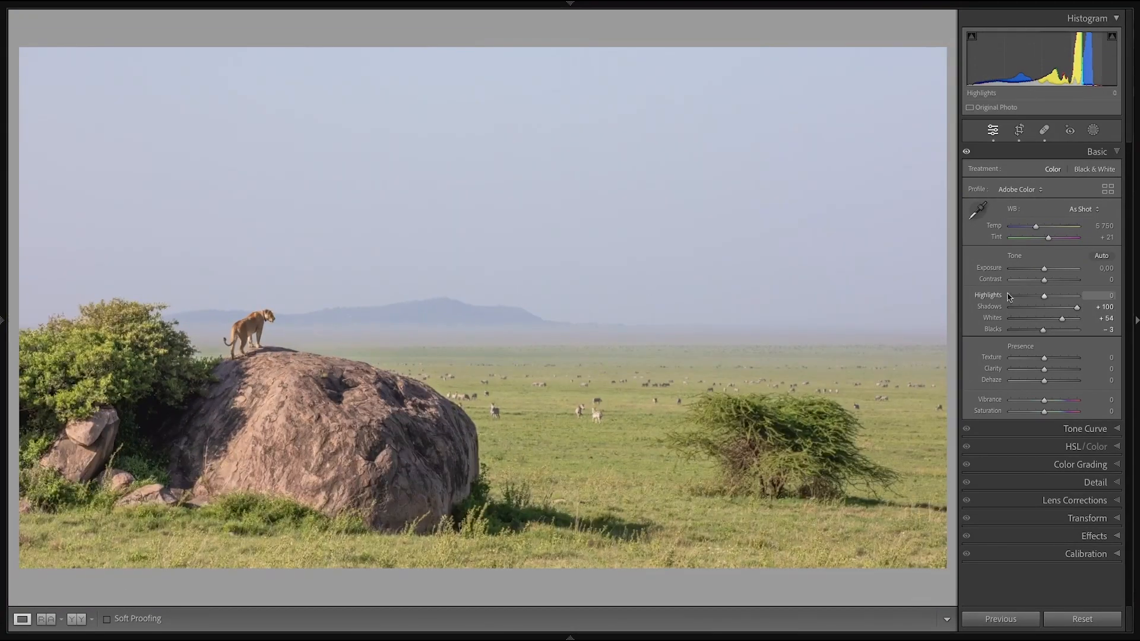
pyautogui.click(1051, 308)
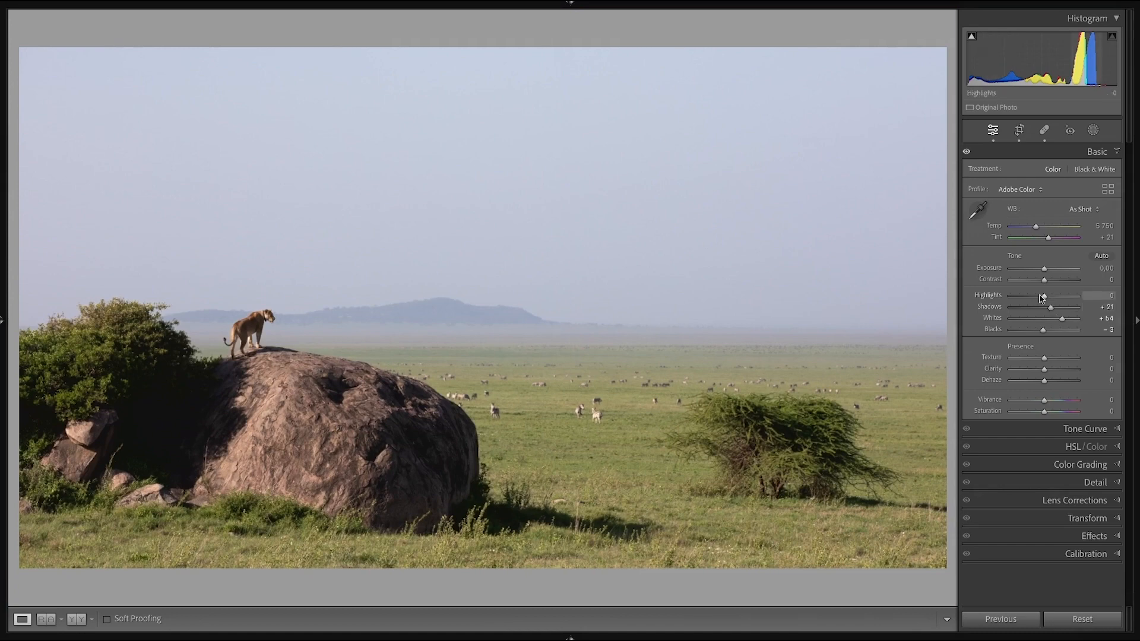
# Raise the Highlights to +14 and inspect the sky above the distant hills up close.
pyautogui.moveTo(1052, 301); pyautogui.dragTo(1050, 301)
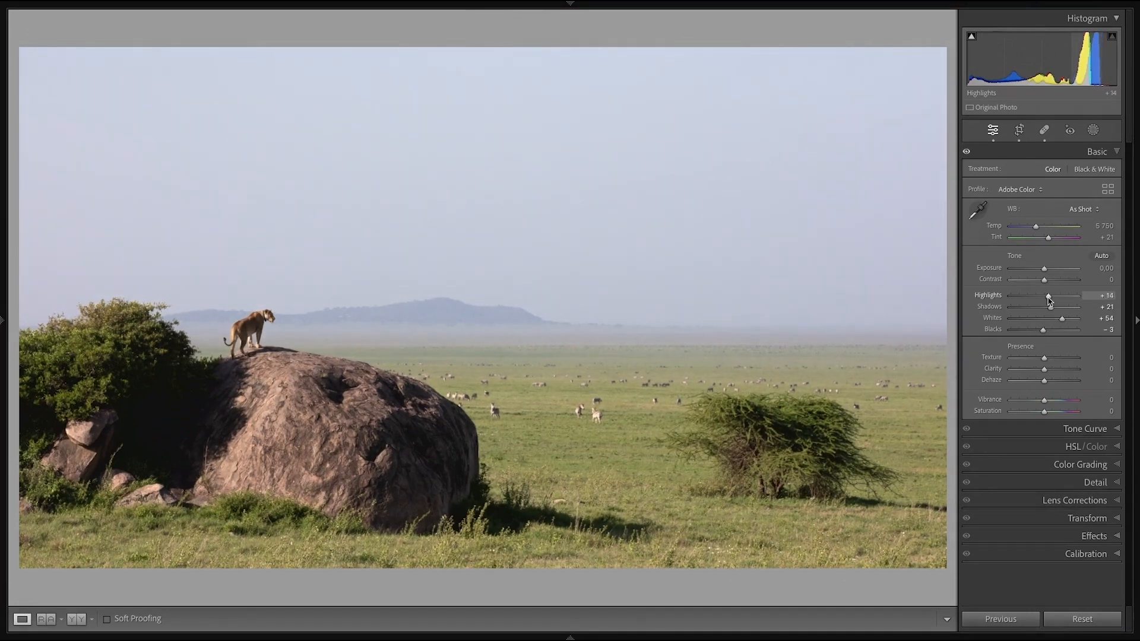
pyautogui.click(545, 168)
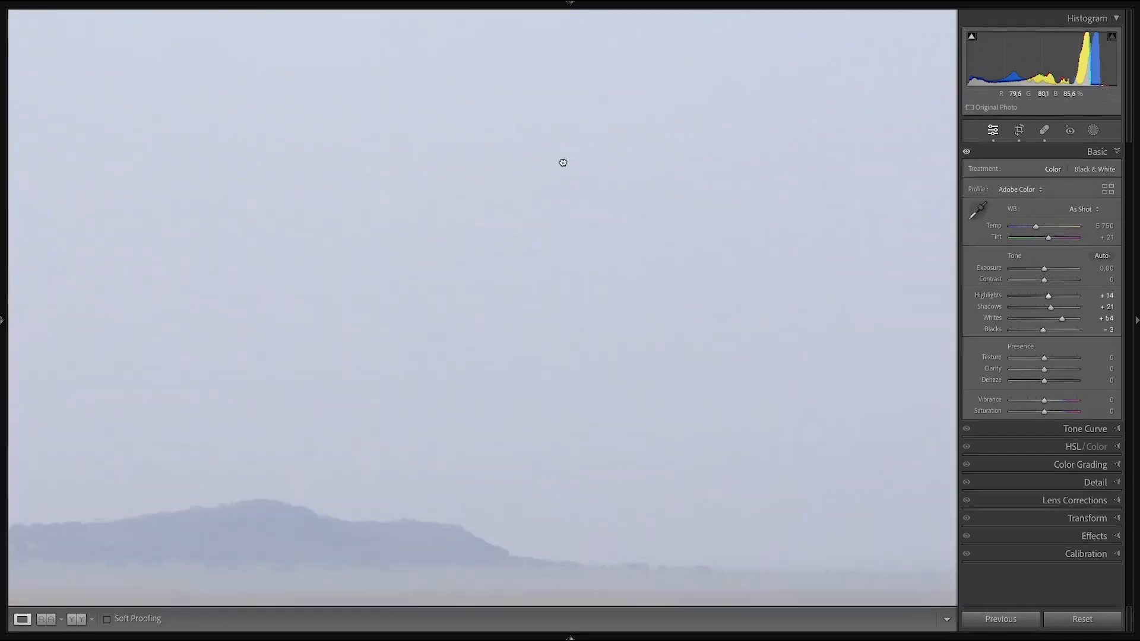
pyautogui.moveTo(545, 169); pyautogui.dragTo(639, 280)
pyautogui.click(624, 265)
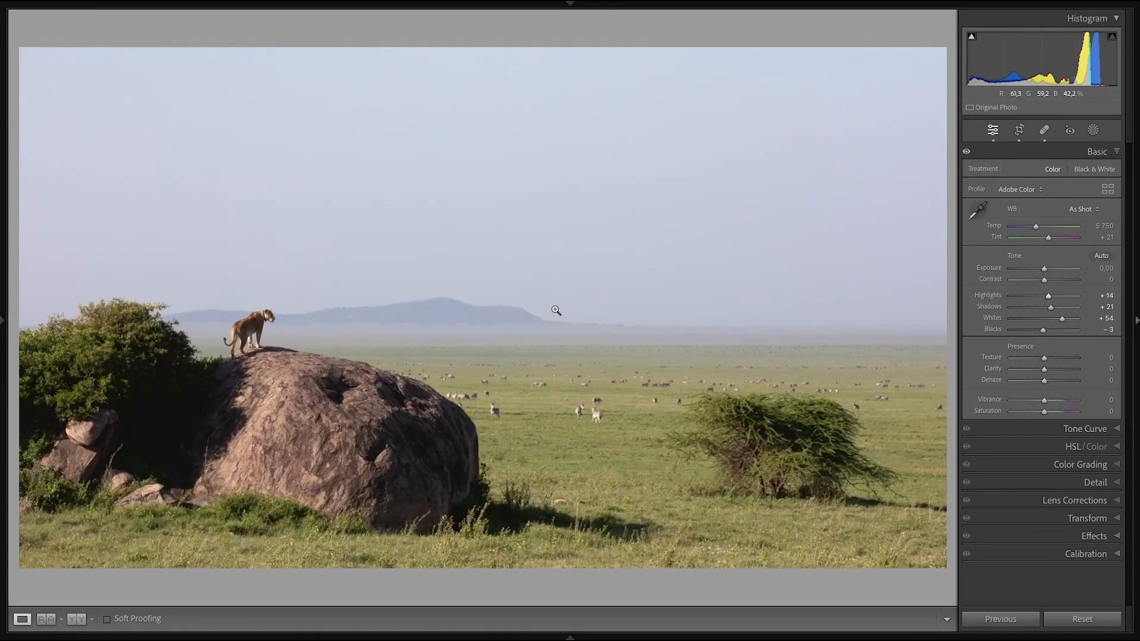
# Switch repeatedly between the original and edited versions to judge the Highlights and Shadows changes.
pyautogui.press('\\')
pyautogui.press('\\')
pyautogui.press('\\')
pyautogui.press('\\')
pyautogui.press('\\')
pyautogui.press('\\')
# Set Texture to +12, Clarity to +6 and Temp to 5 600 in the Basic adjustments, checking the lioness and zebras up close.
pyautogui.click(252, 320)
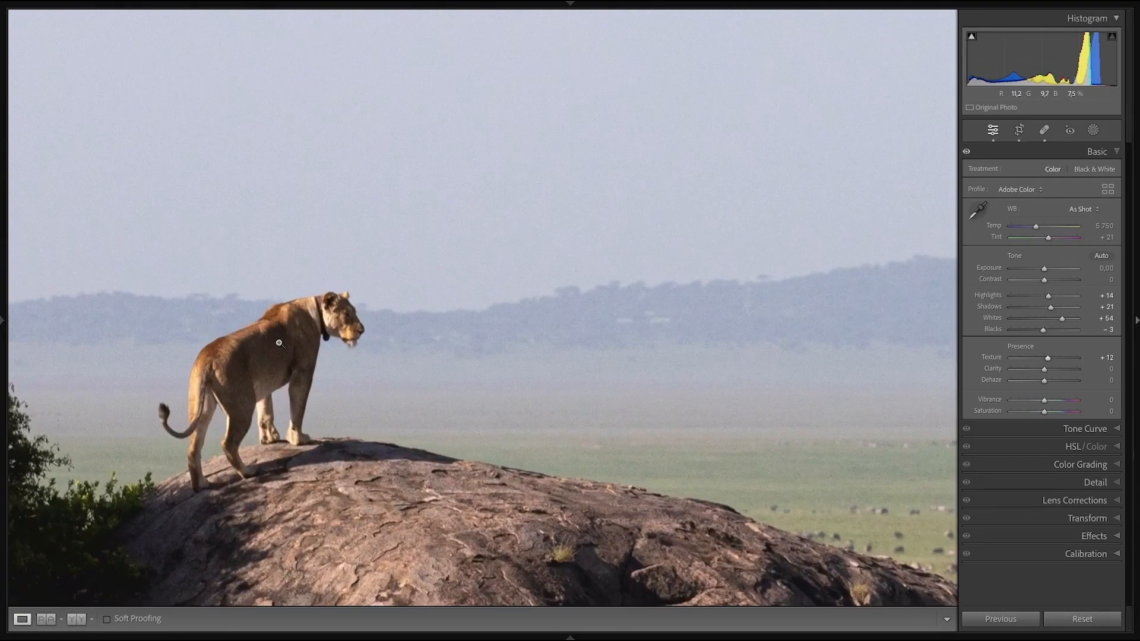
pyautogui.click(279, 340)
pyautogui.click(612, 389)
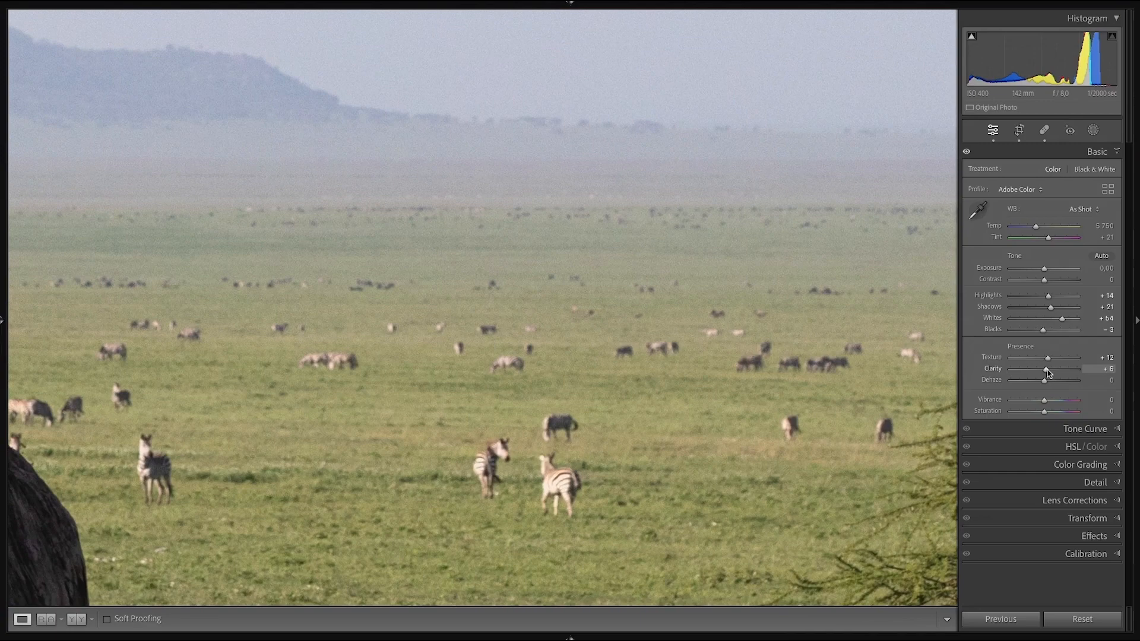
pyautogui.click(776, 338)
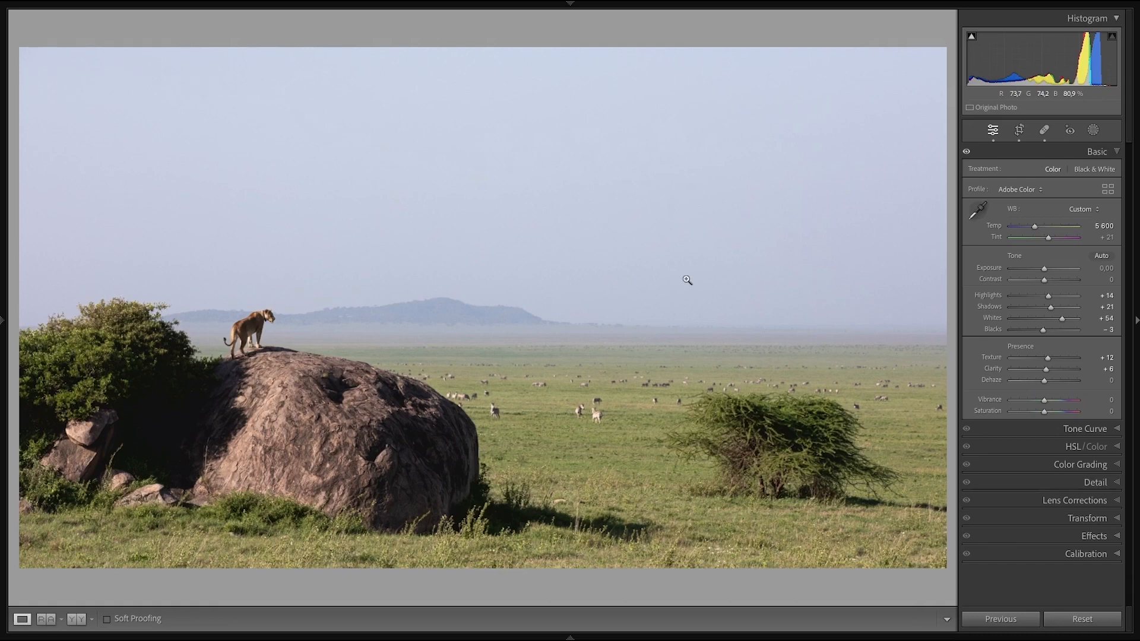
# In the Tone Curve, try the Lights region at +9, reset it, and raise the Highlights region to +29.
pyautogui.click(1118, 152)
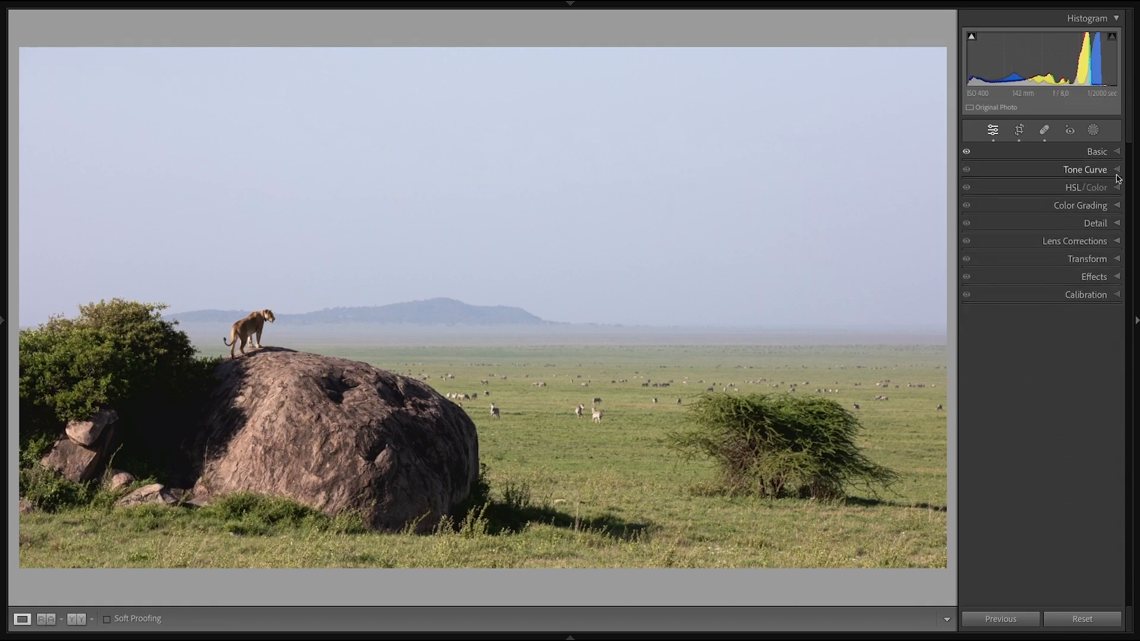
pyautogui.click(1118, 172)
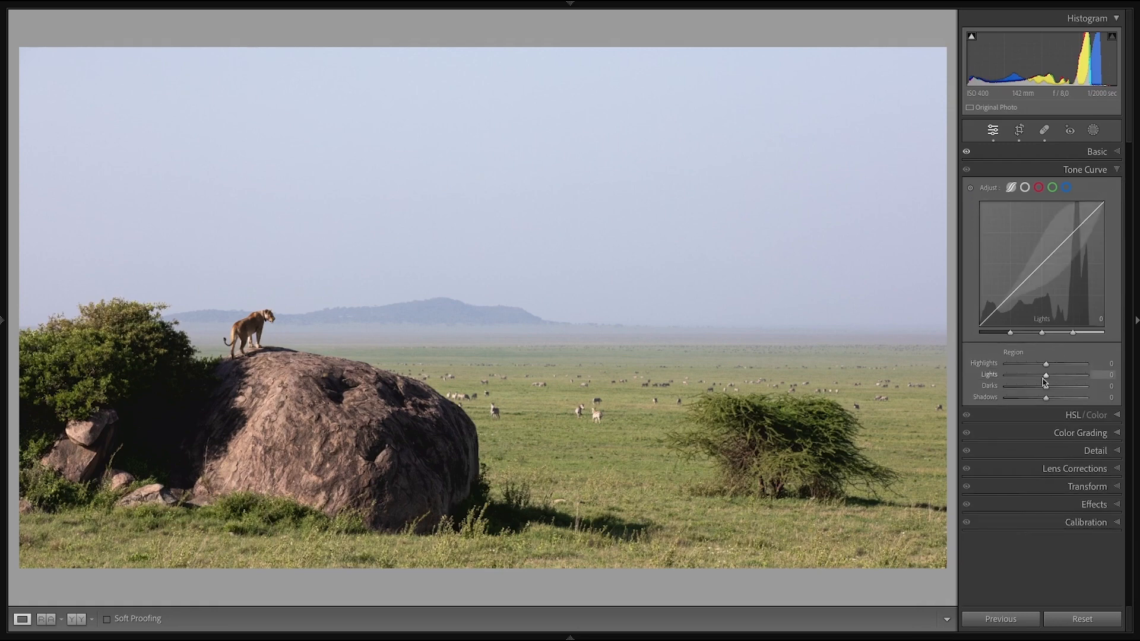
pyautogui.moveTo(1047, 378); pyautogui.dragTo(1052, 380)
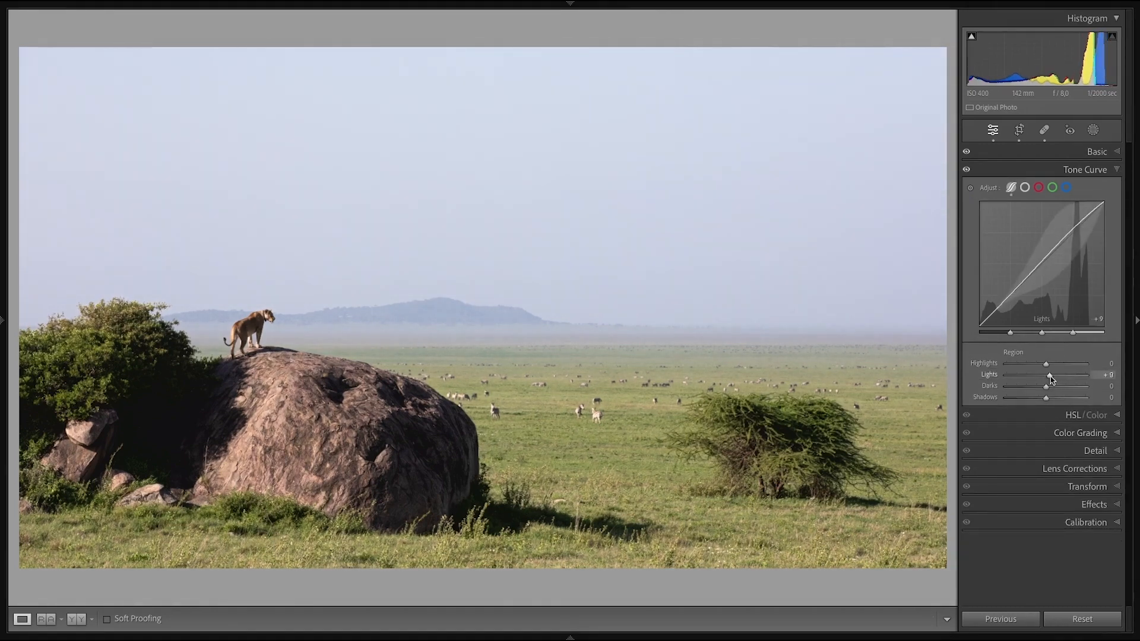
pyautogui.doubleClick(1049, 378)
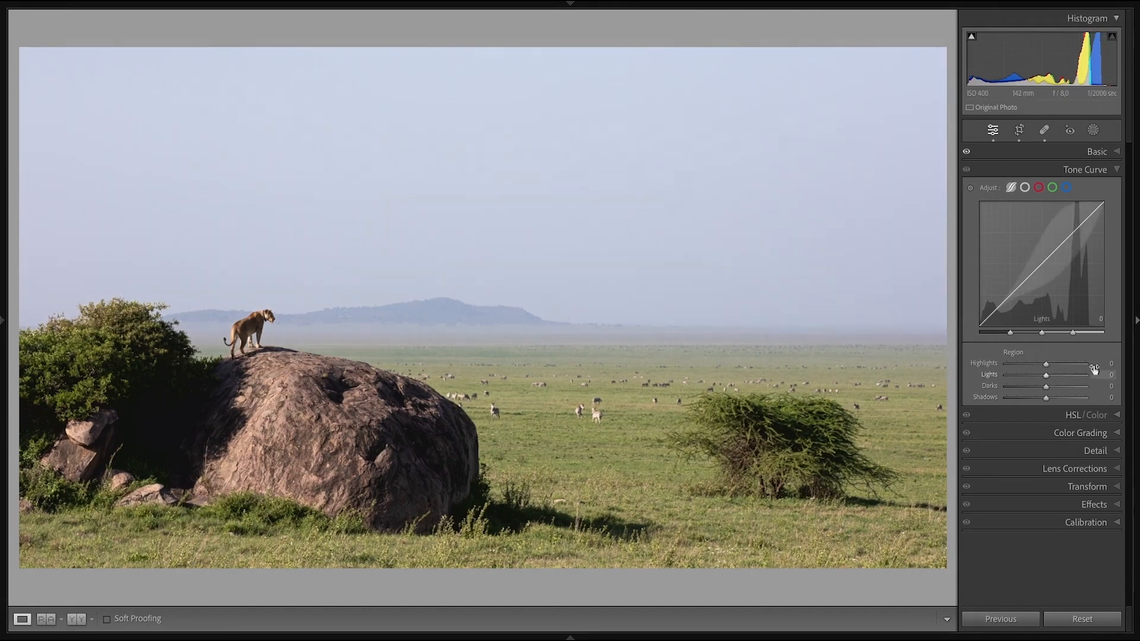
pyautogui.moveTo(1057, 364)
pyautogui.mouseDown()
pyautogui.moveTo(1068, 368)
pyautogui.moveTo(1058, 368)
pyautogui.mouseUp()
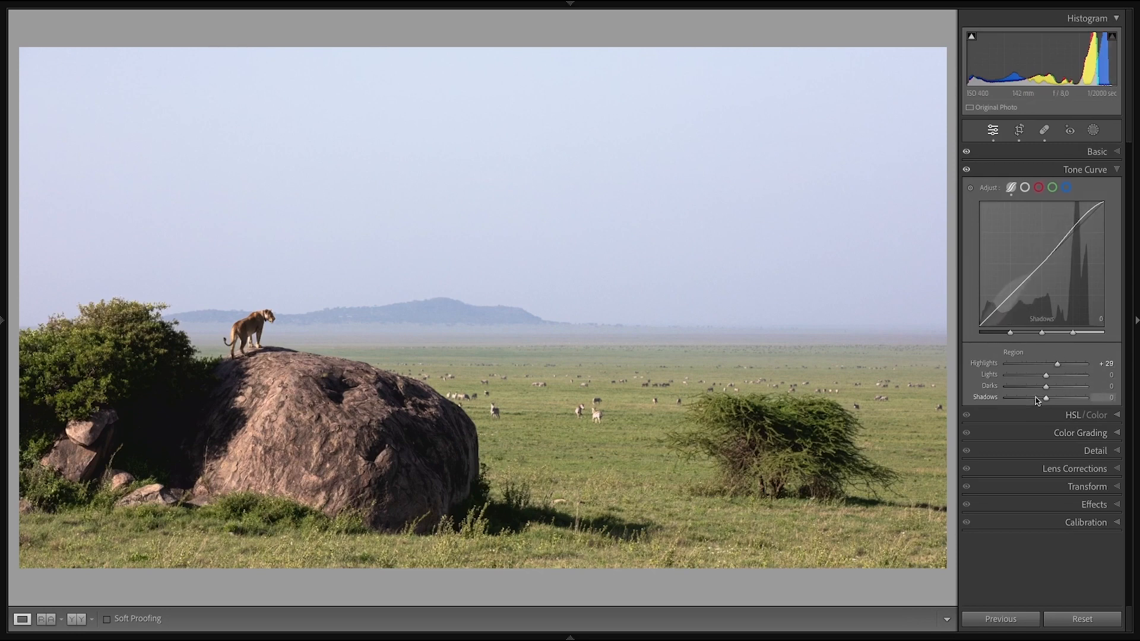
# Raise the Blue luminance to about +12 in the HSL adjustments.
pyautogui.click(1119, 415)
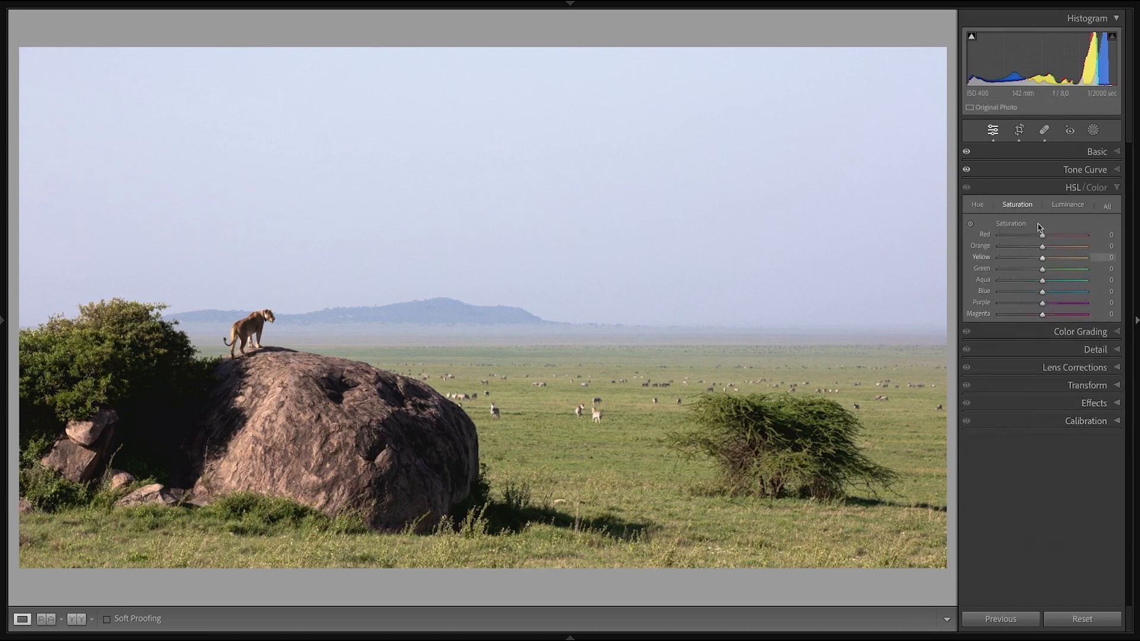
pyautogui.click(1066, 206)
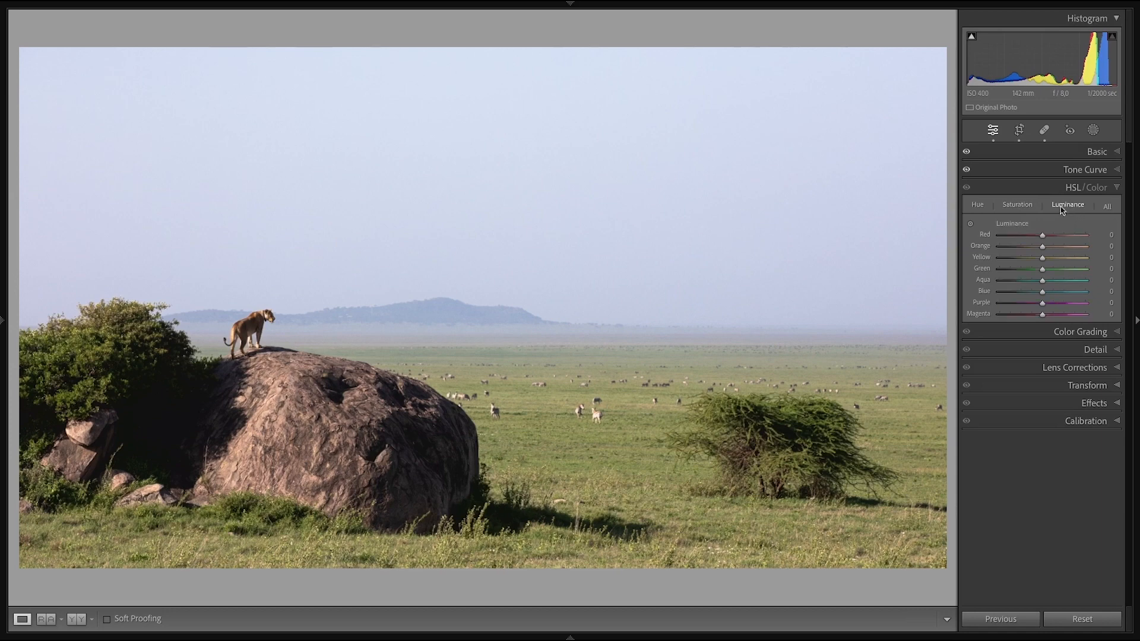
pyautogui.moveTo(1047, 293); pyautogui.dragTo(1048, 292)
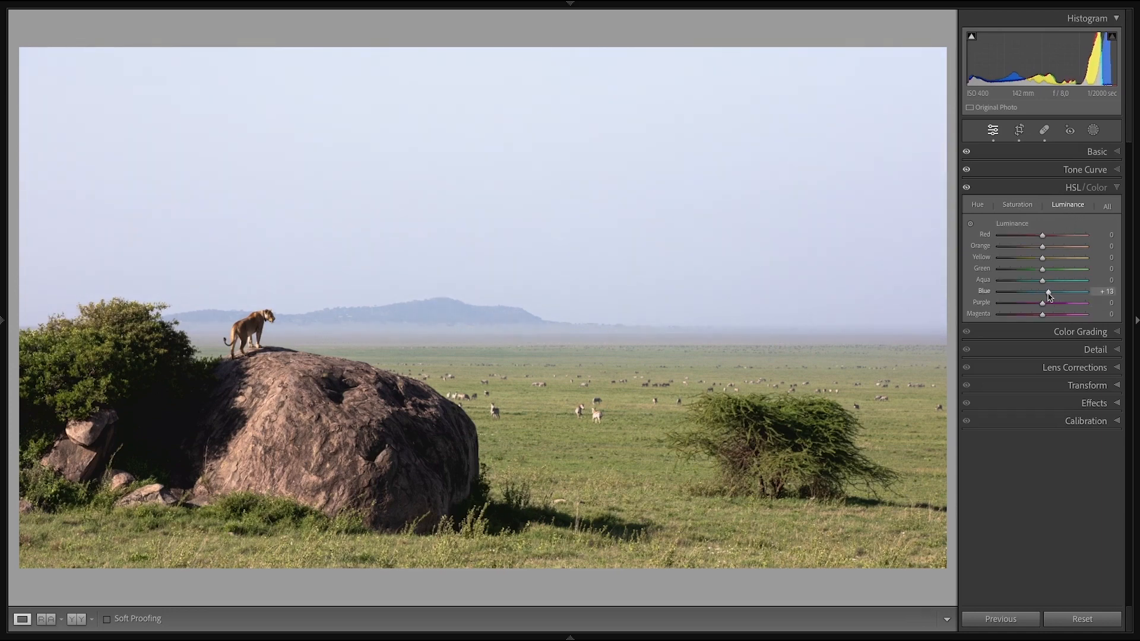
pyautogui.moveTo(1048, 293); pyautogui.dragTo(1048, 293)
# Raise the Blue saturation to +25 and check the hills on the horizon up close.
pyautogui.click(1019, 206)
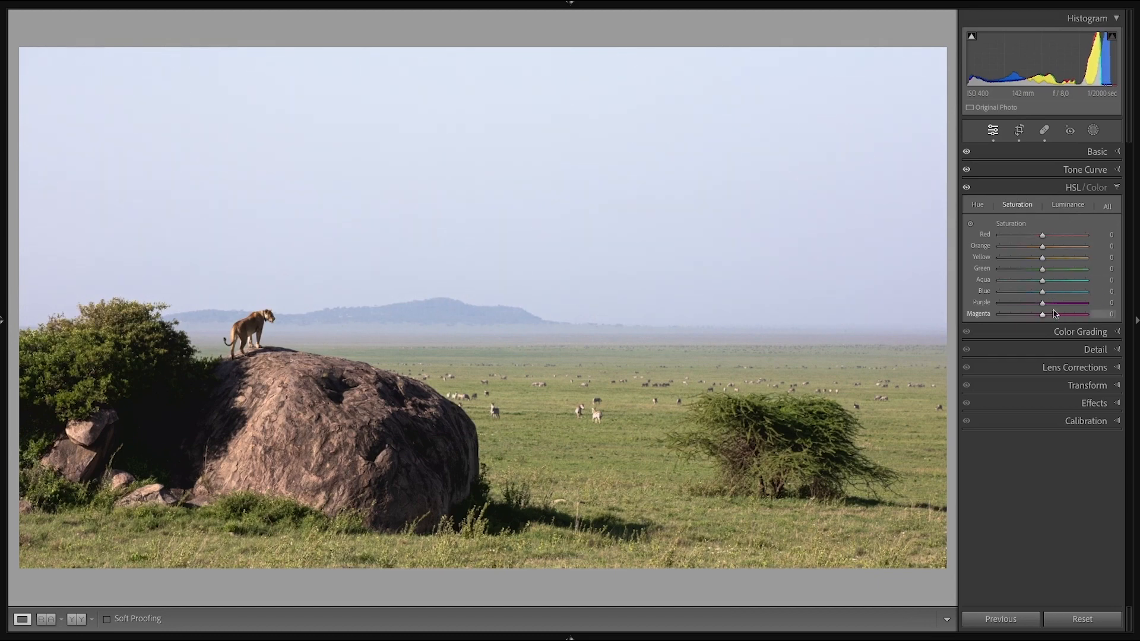
pyautogui.click(1051, 292)
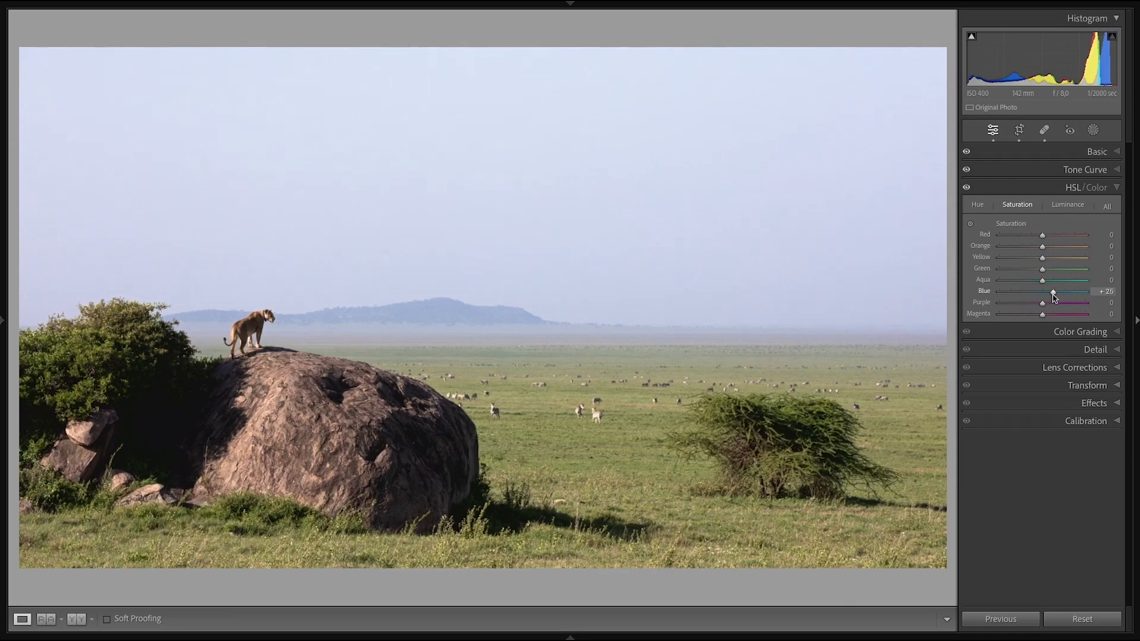
pyautogui.click(501, 326)
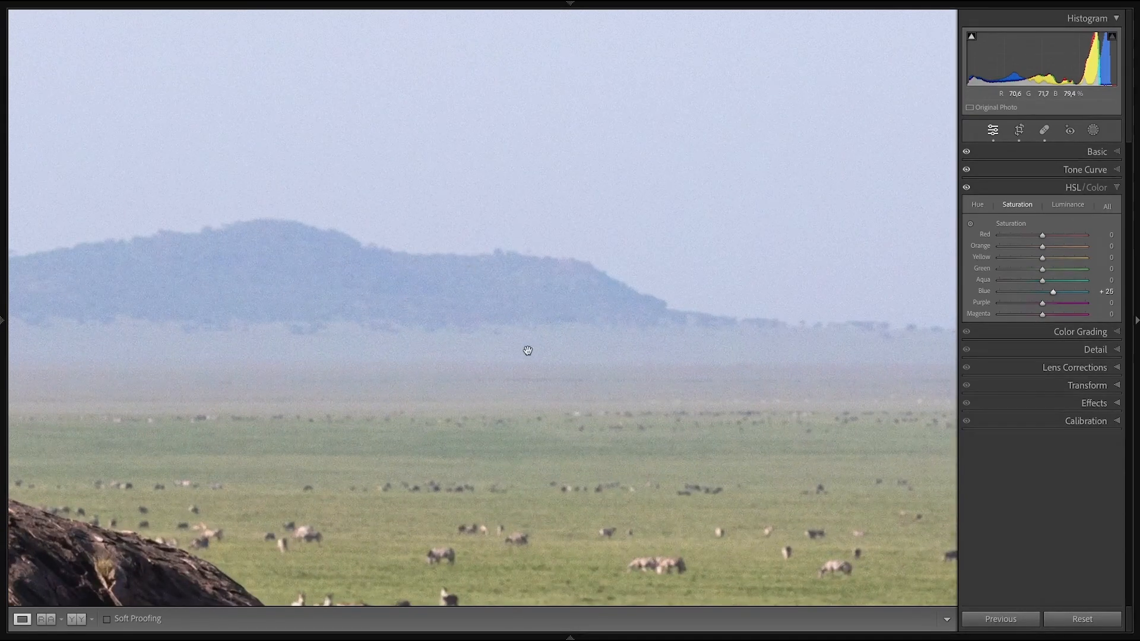
pyautogui.click(472, 287)
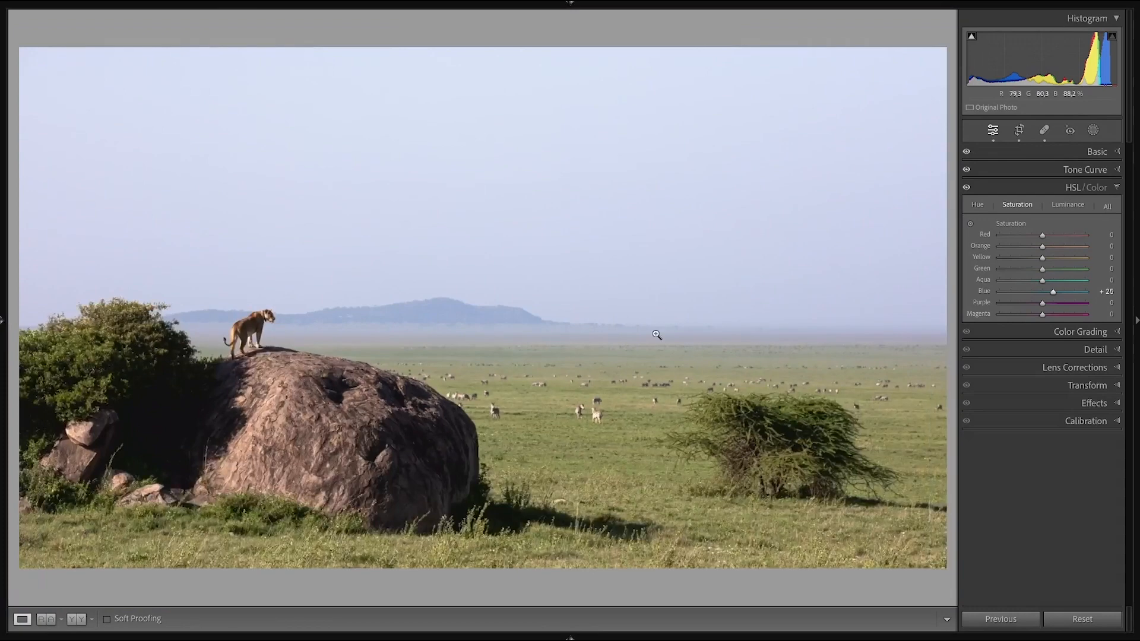
# Inspect the lioness against the hazy hills up close and raise the Blue luminance to +39.
pyautogui.click(1068, 204)
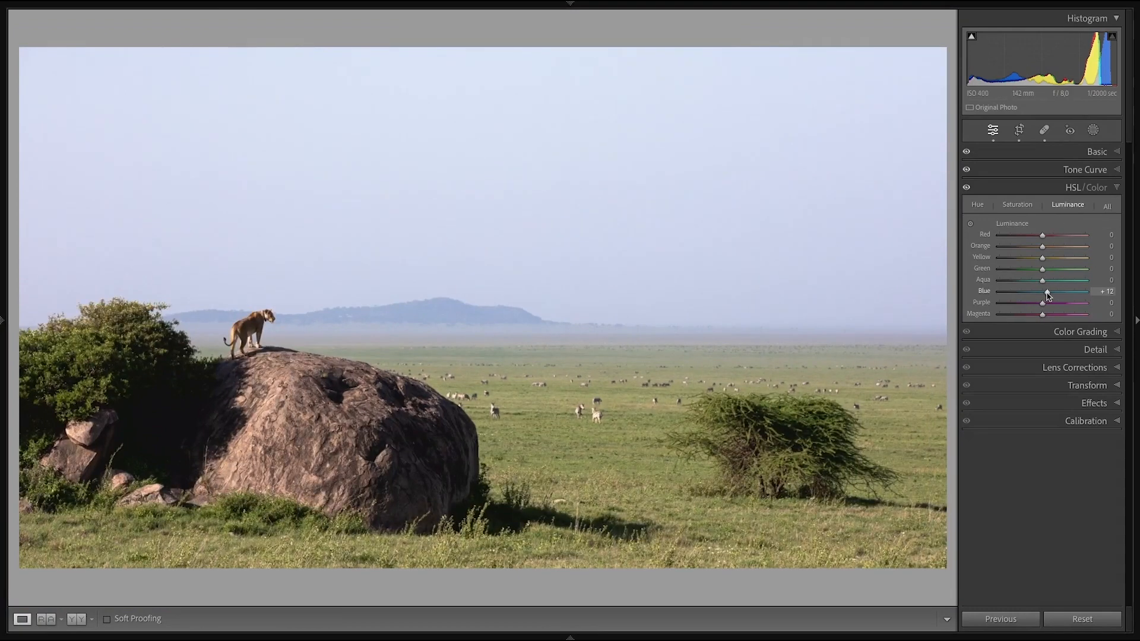
pyautogui.moveTo(339, 325); pyautogui.dragTo(450, 327)
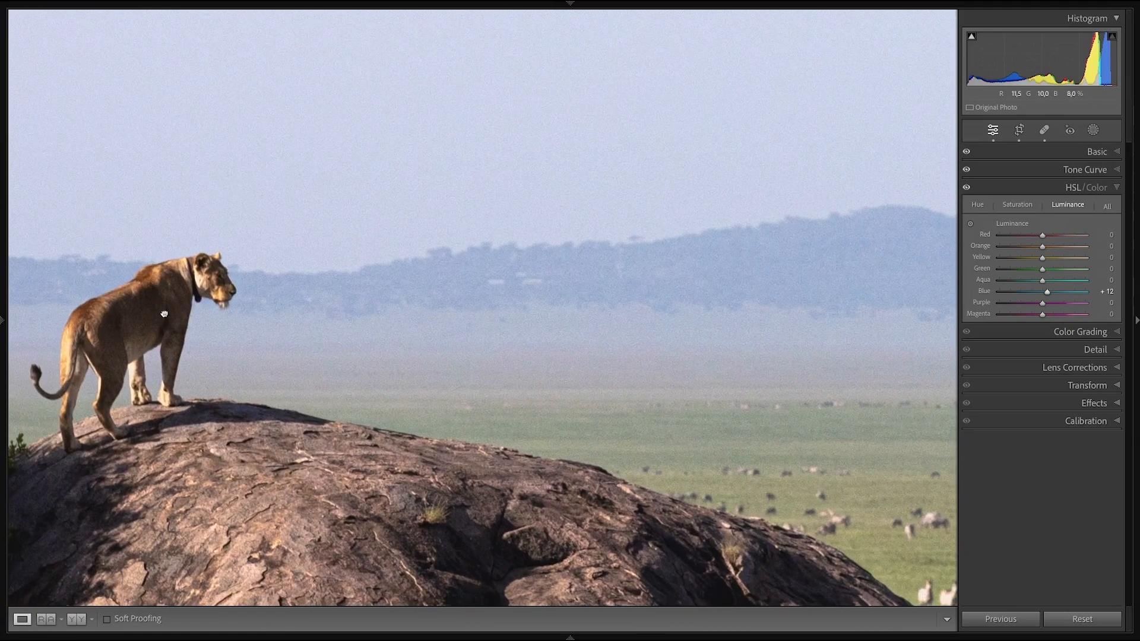
pyautogui.moveTo(160, 315); pyautogui.dragTo(326, 313)
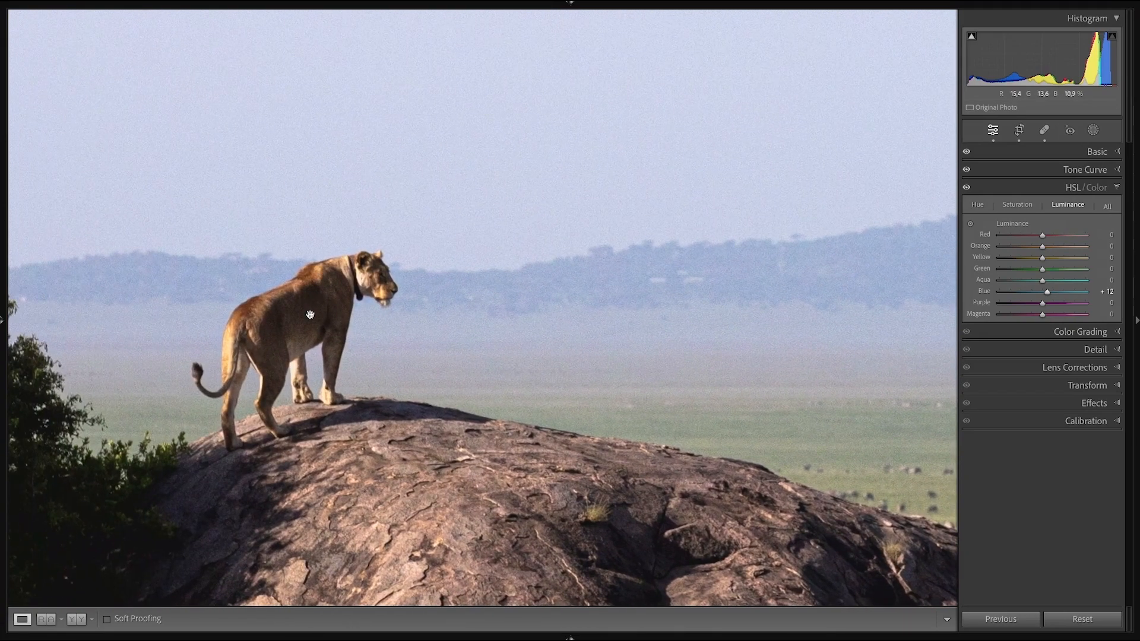
pyautogui.click(294, 327)
pyautogui.click(291, 329)
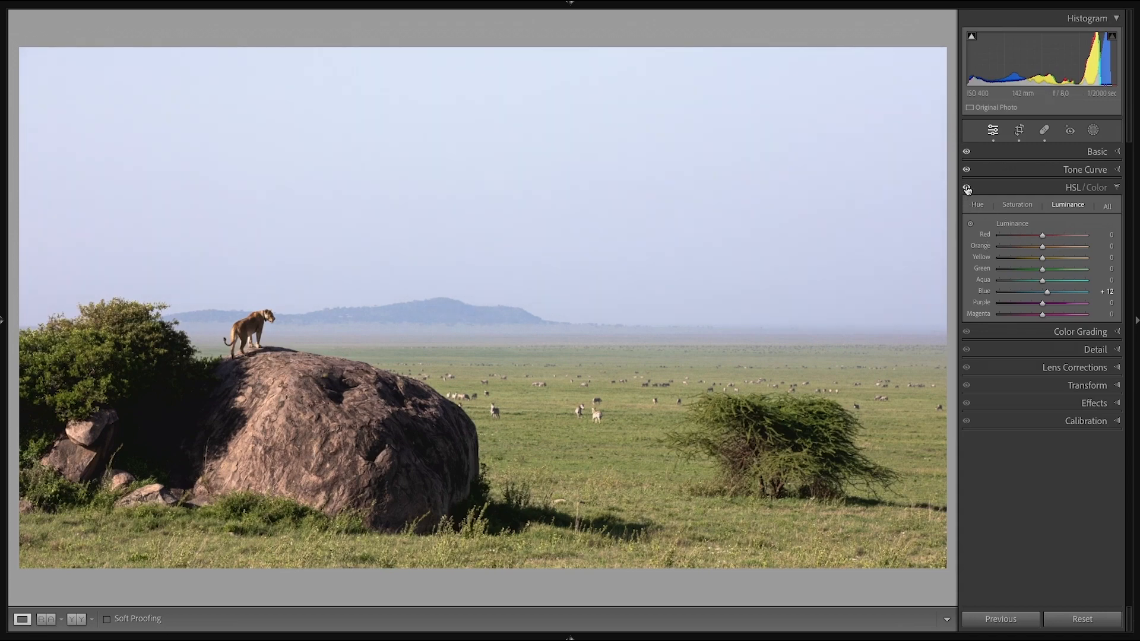
pyautogui.moveTo(425, 313); pyautogui.dragTo(836, 243)
pyautogui.click(1061, 292)
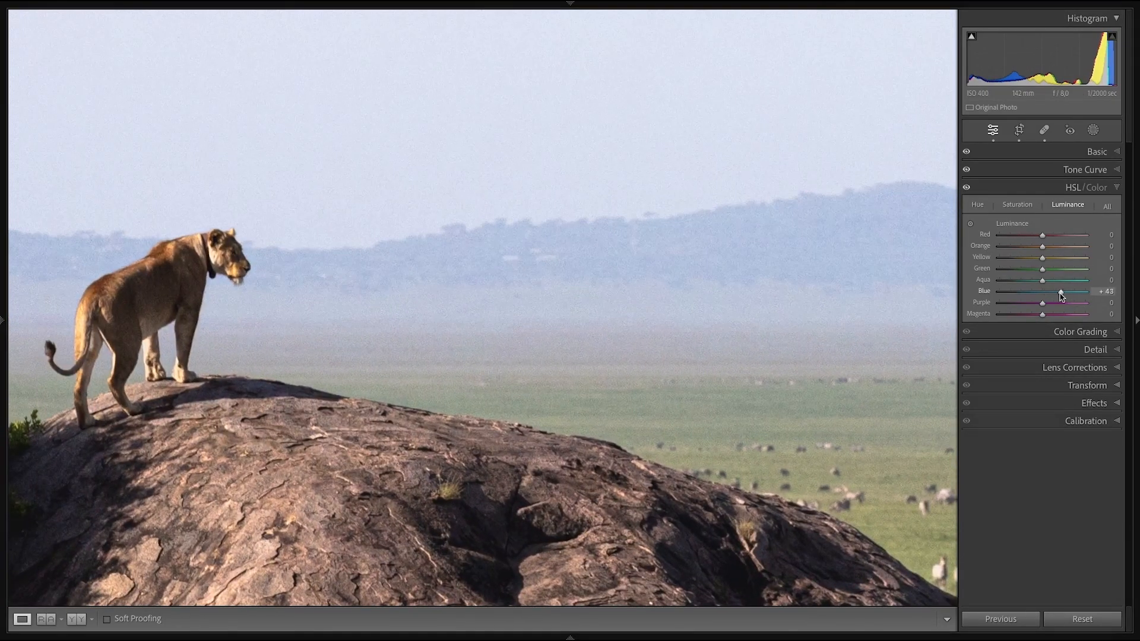
pyautogui.moveTo(1061, 295); pyautogui.dragTo(1059, 295)
# Compare the sky and hills behind the lioness with the HSL adjustments switched off and on several times.
pyautogui.click(967, 189)
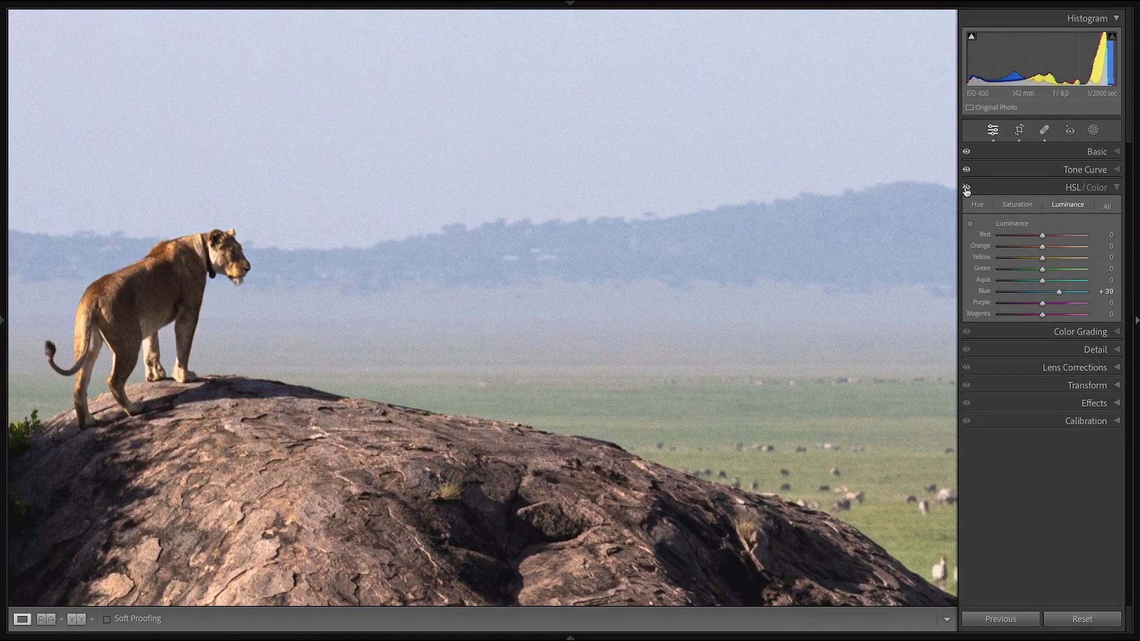
pyautogui.click(967, 189)
pyautogui.click(966, 189)
pyautogui.click(967, 189)
pyautogui.click(967, 189)
pyautogui.click(967, 189)
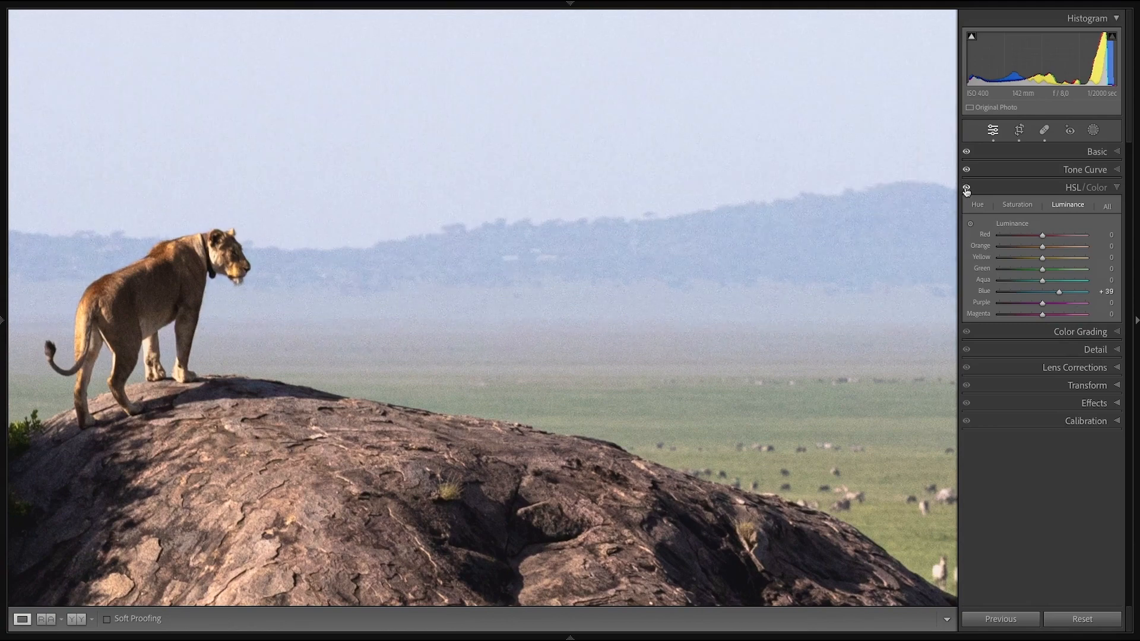
pyautogui.click(966, 189)
pyautogui.click(967, 189)
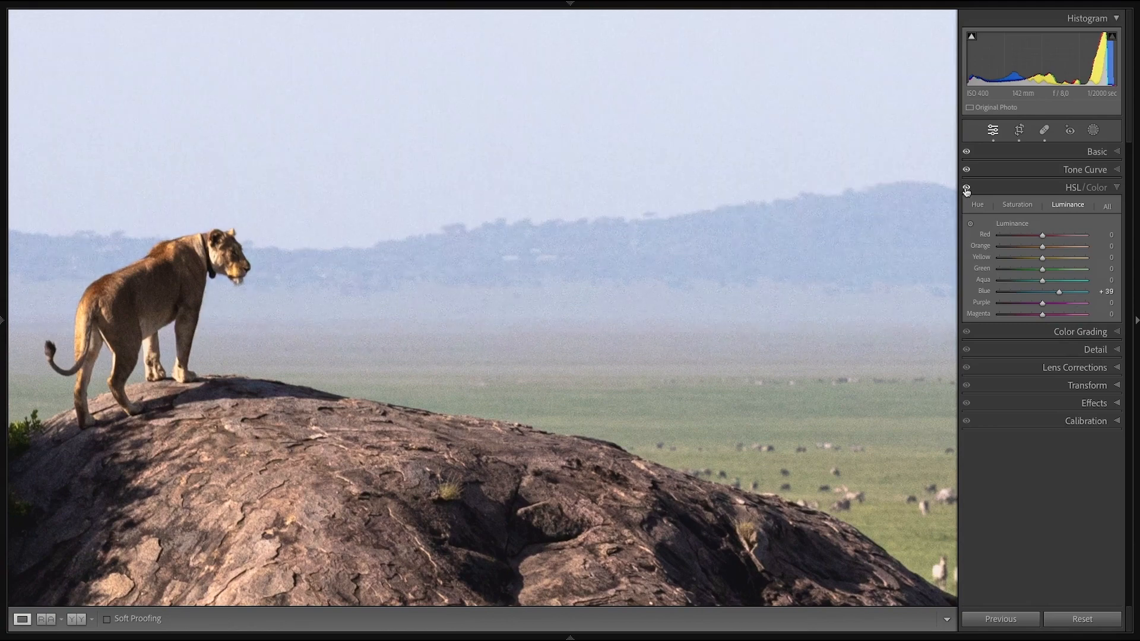
# Reduce the Blue luminance to +24 and check the sky behind the lioness up close.
pyautogui.click(675, 262)
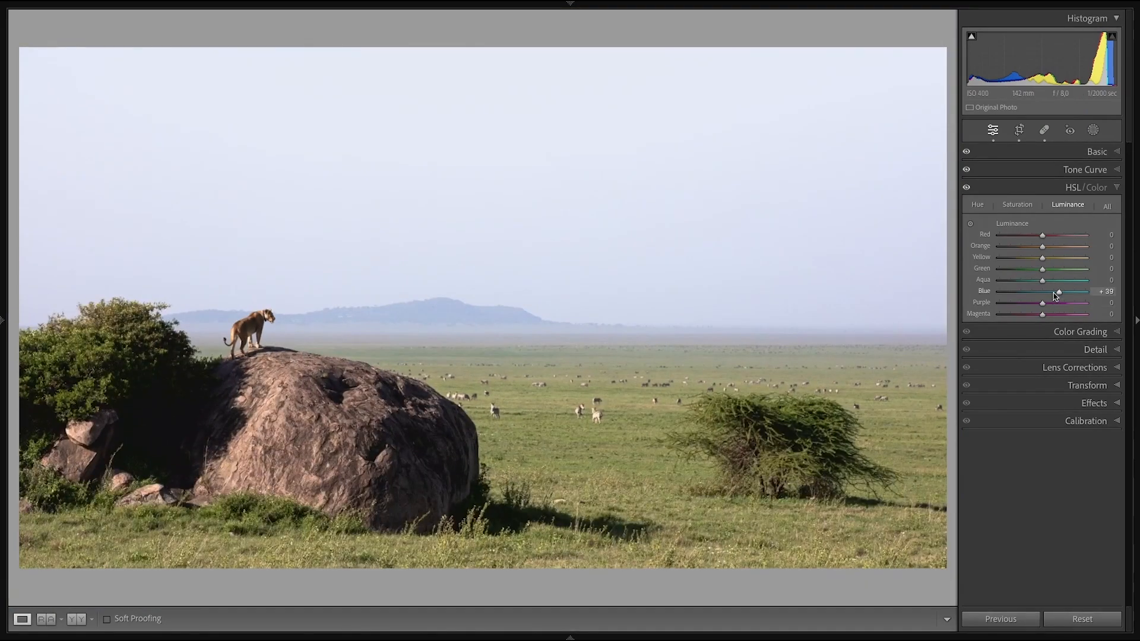
pyautogui.moveTo(1059, 295); pyautogui.dragTo(1052, 295)
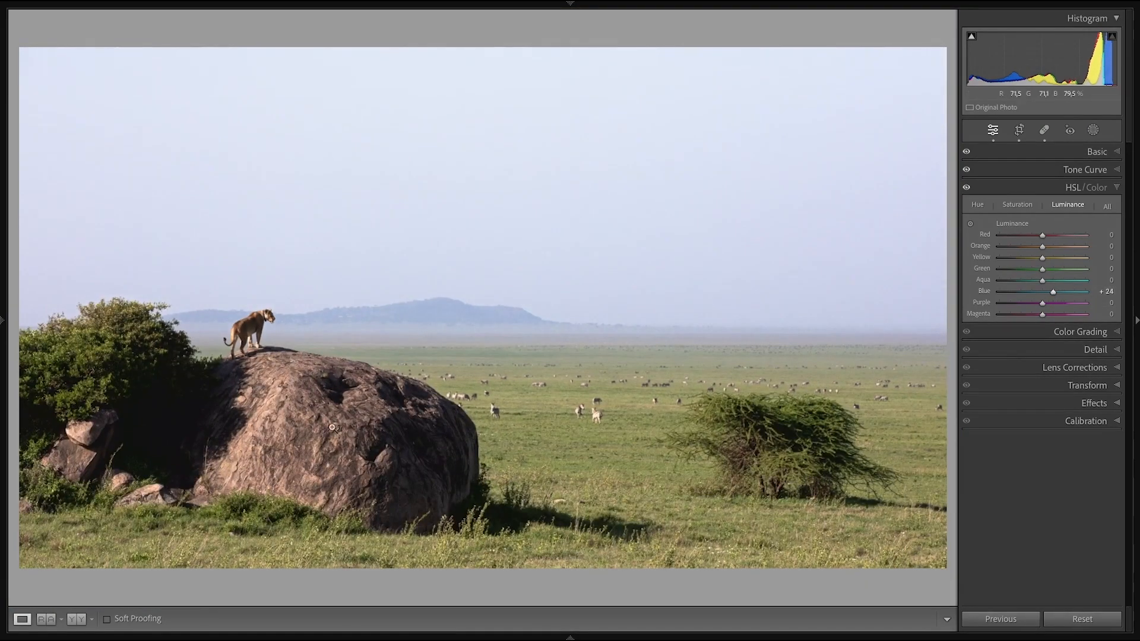
pyautogui.click(237, 329)
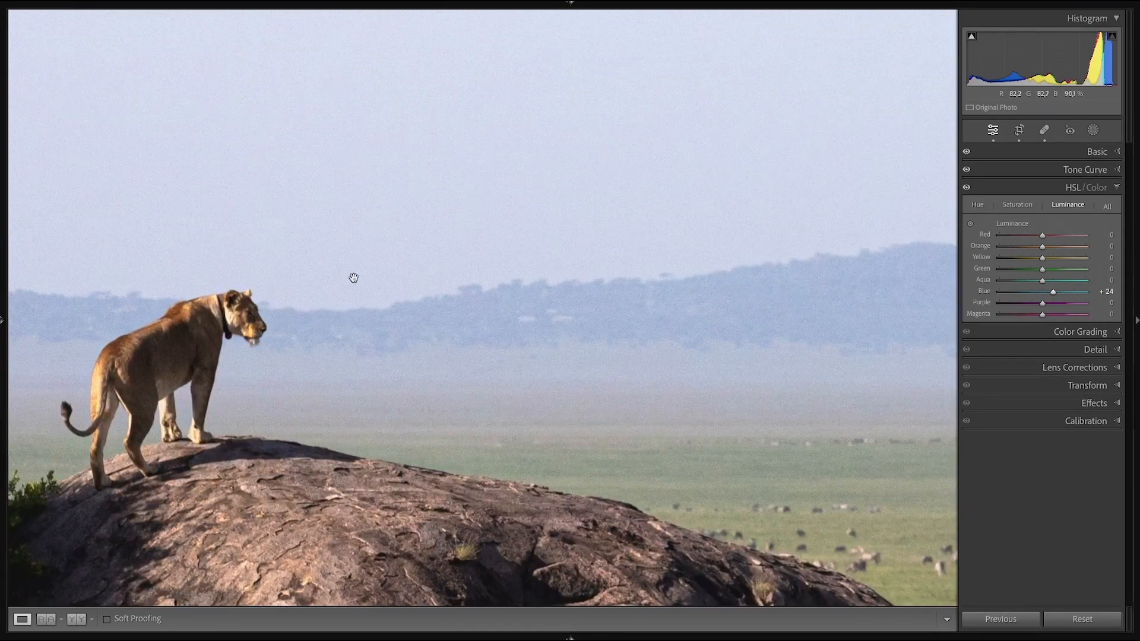
# Lower the Green luminance to -20 and the Yellow luminance to -12.
pyautogui.click(434, 304)
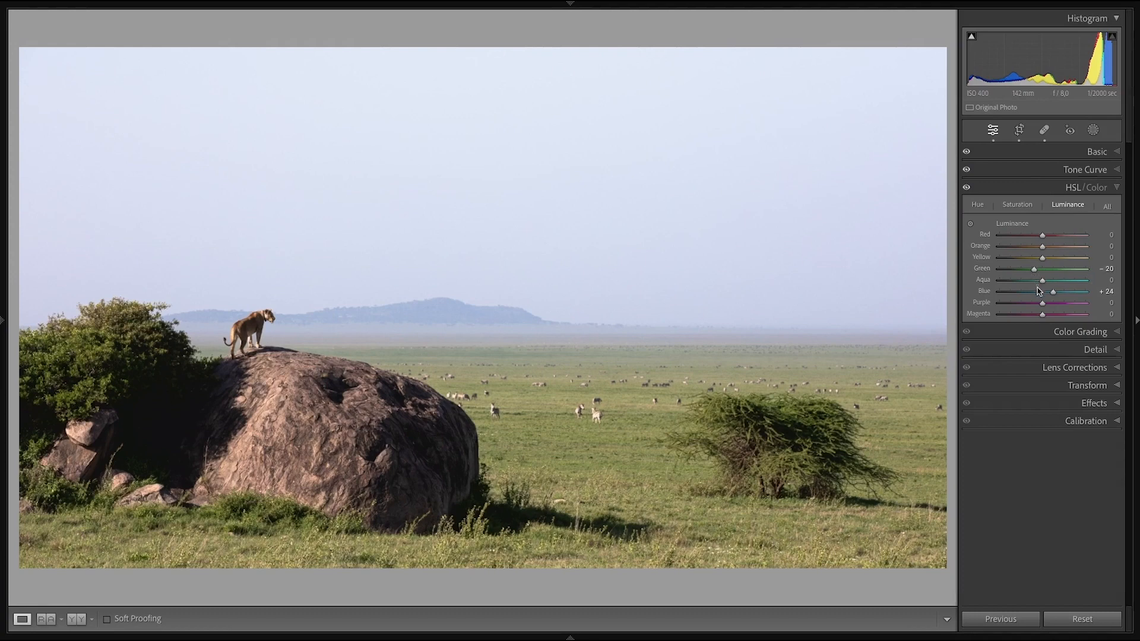
pyautogui.click(1036, 258)
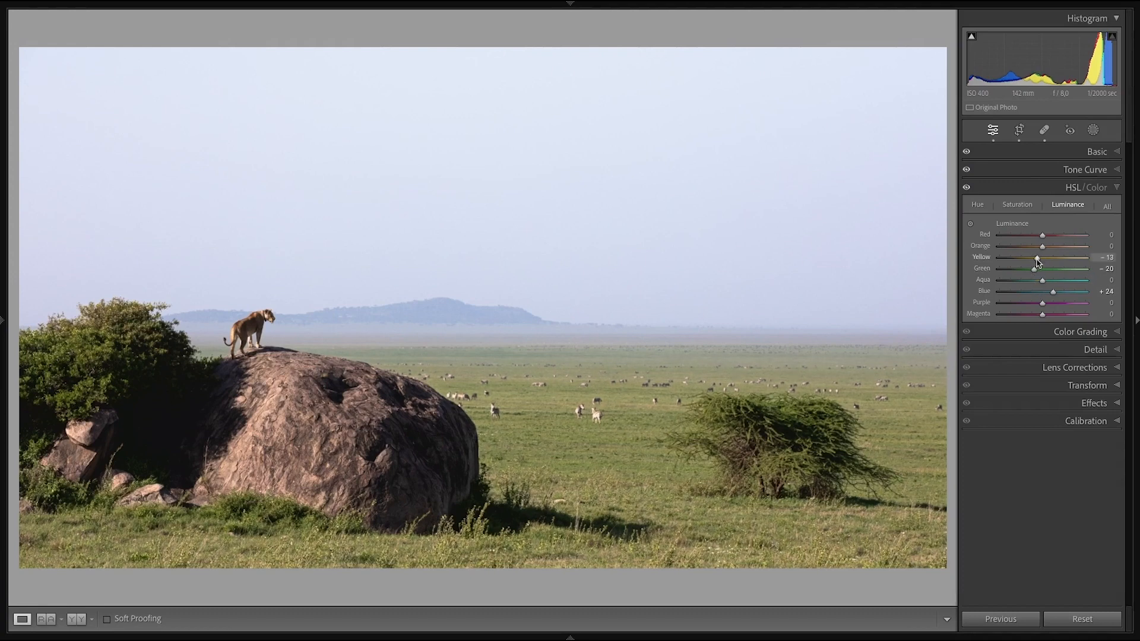
pyautogui.moveTo(1037, 262); pyautogui.dragTo(1038, 261)
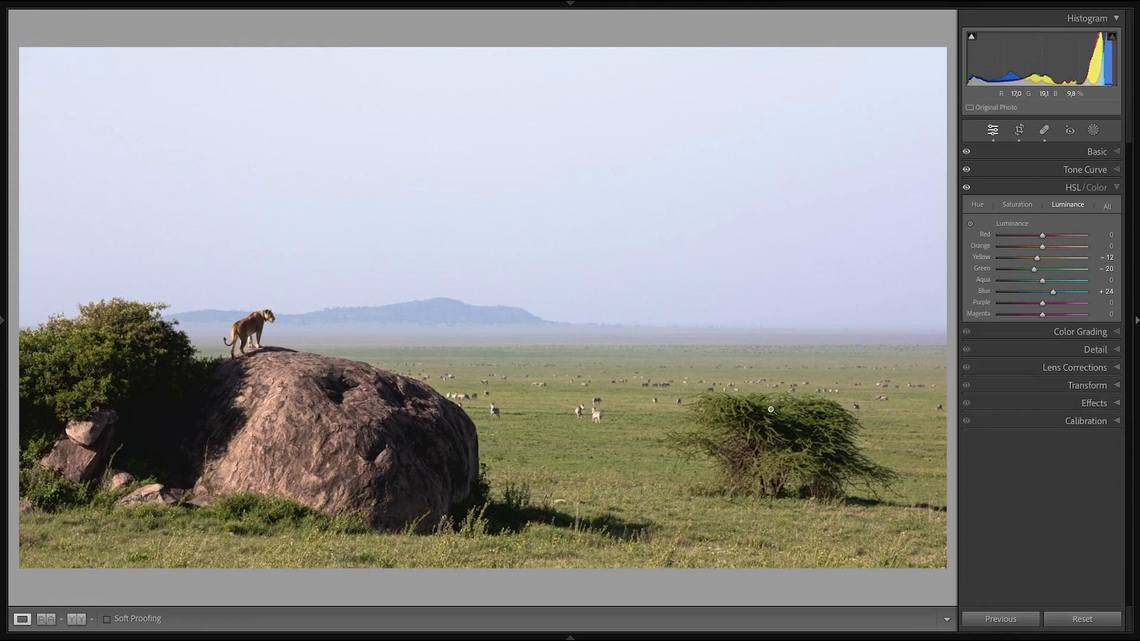
pyautogui.click(971, 225)
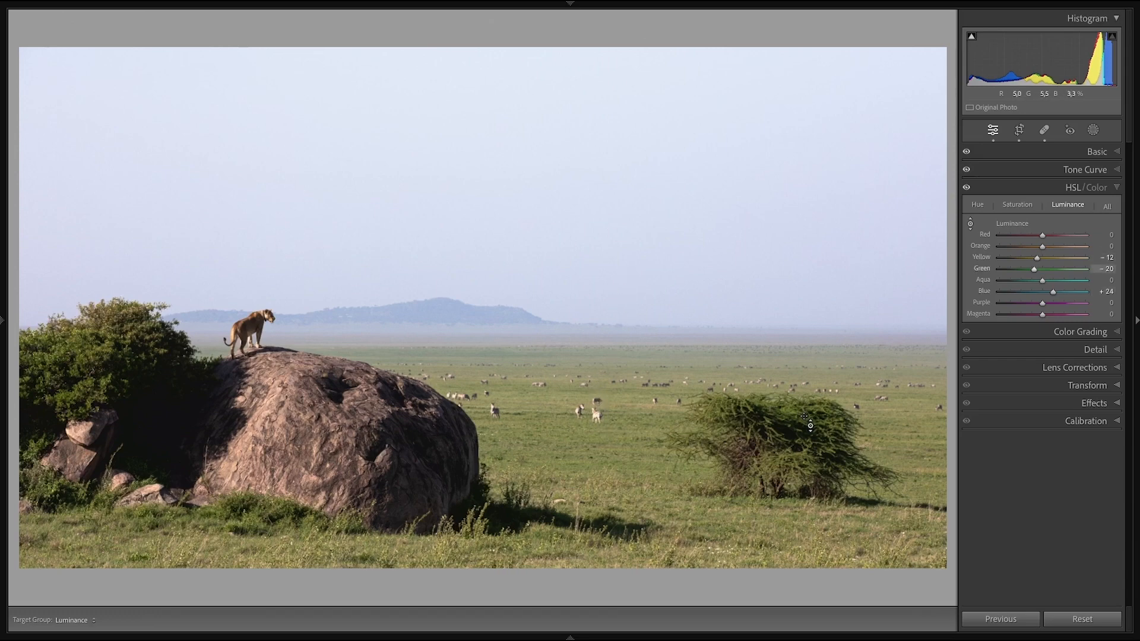
pyautogui.click(970, 224)
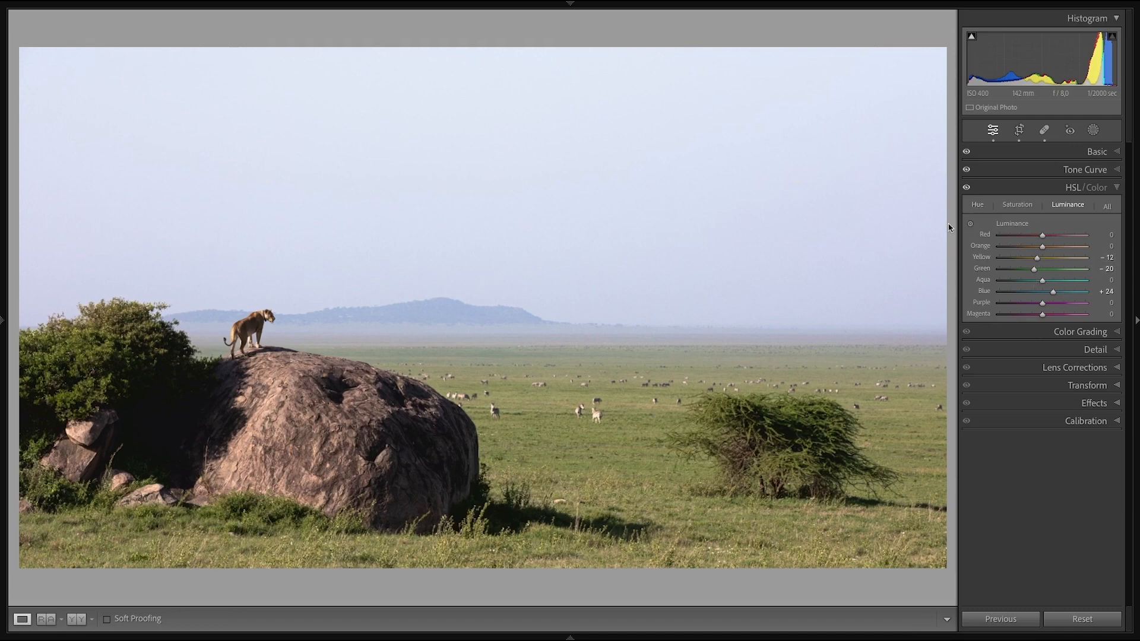
# Compare the photo with the HSL adjustments off and on, and inspect the zebras on the plain up close.
pyautogui.click(967, 189)
pyautogui.click(967, 189)
pyautogui.click(967, 189)
pyautogui.click(967, 189)
pyautogui.click(580, 429)
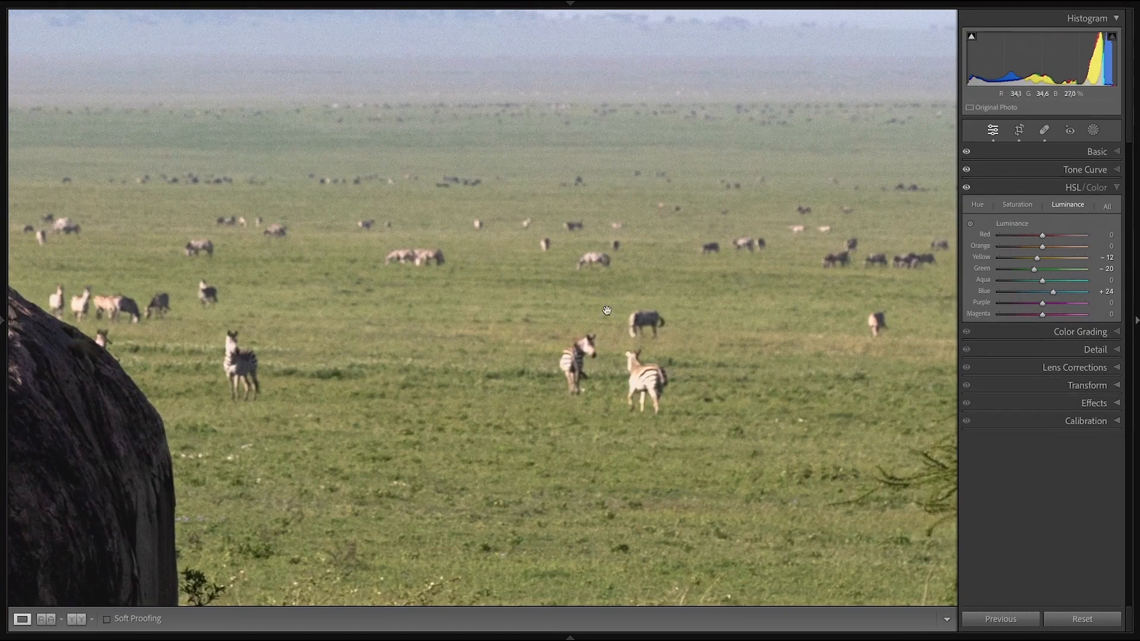
pyautogui.click(514, 289)
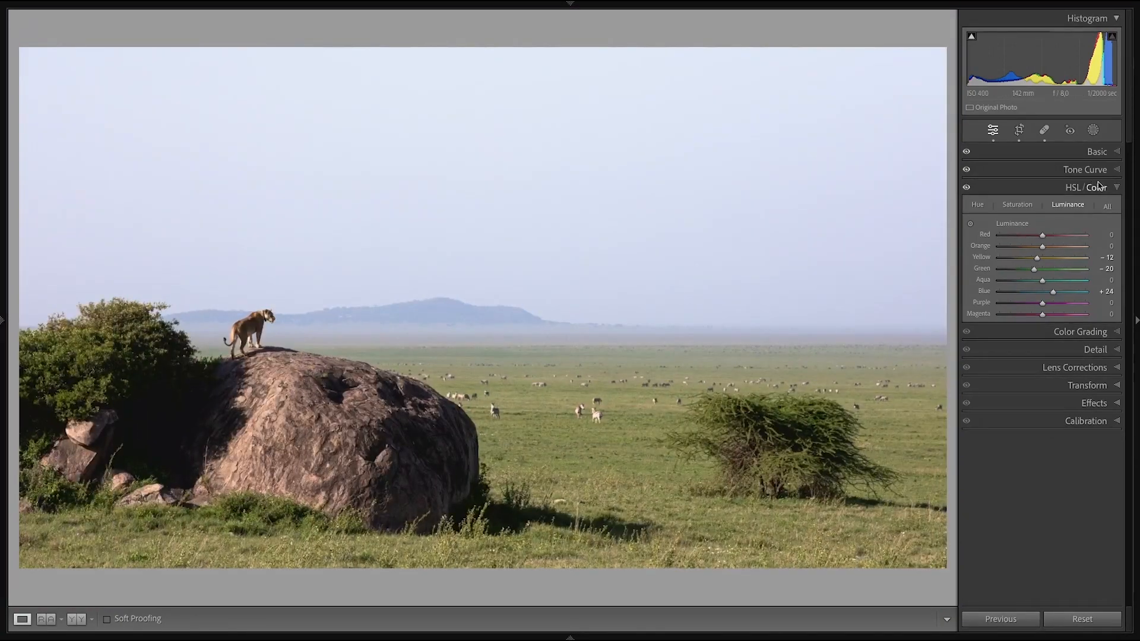
pyautogui.click(1116, 188)
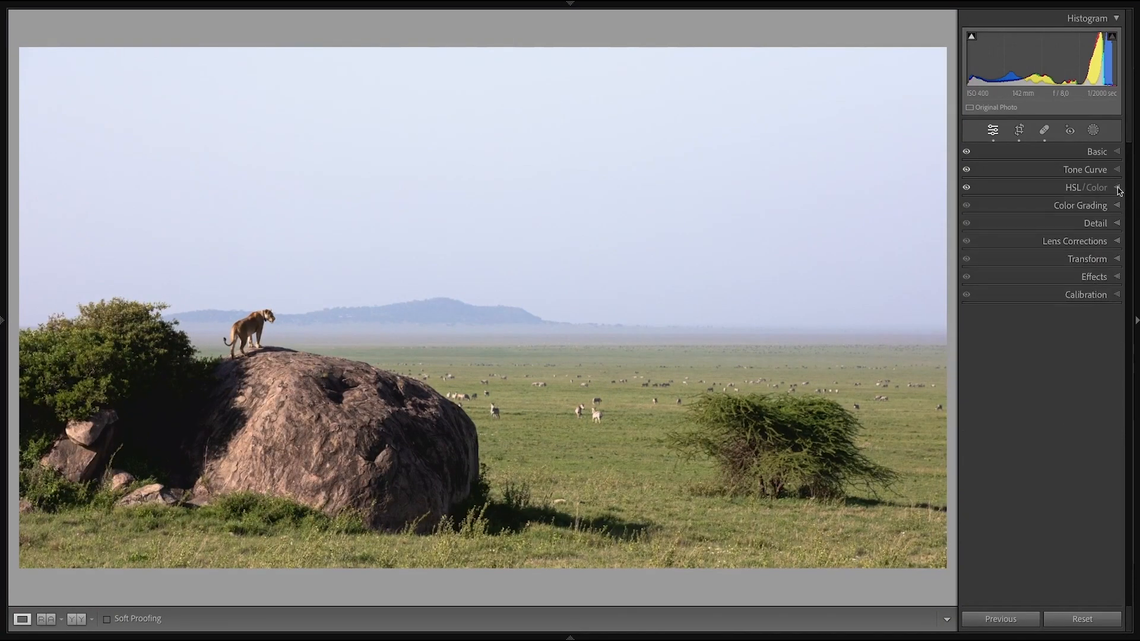
# Sharpen the photo with Amount 47, Radius 0.5 and Detail 100, checking the lioness up close.
pyautogui.click(1118, 224)
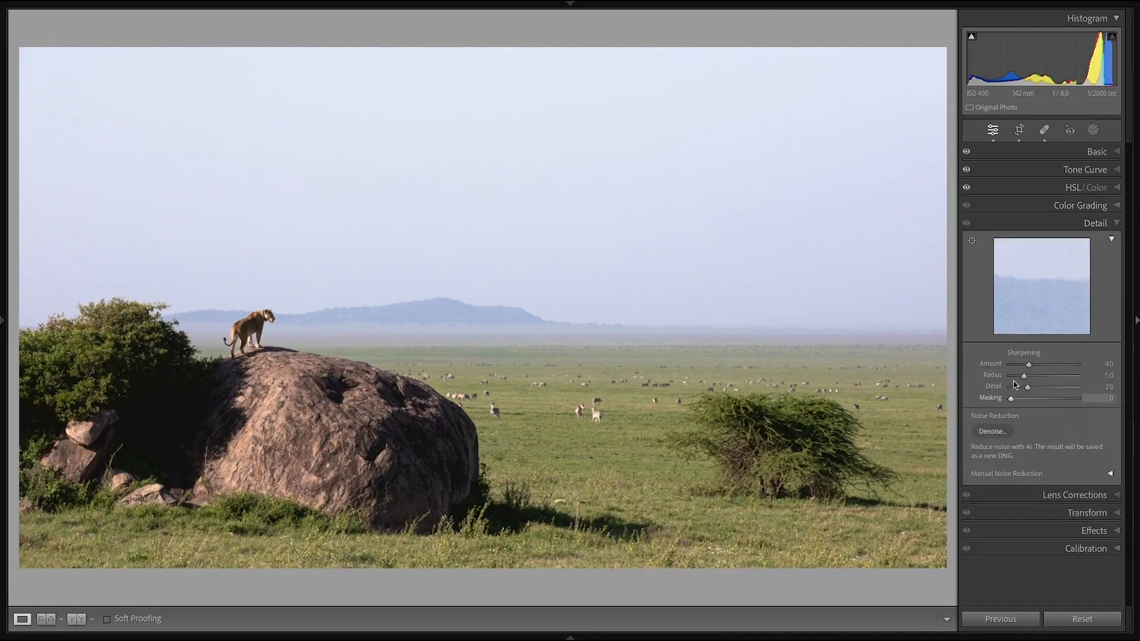
pyautogui.click(1031, 364)
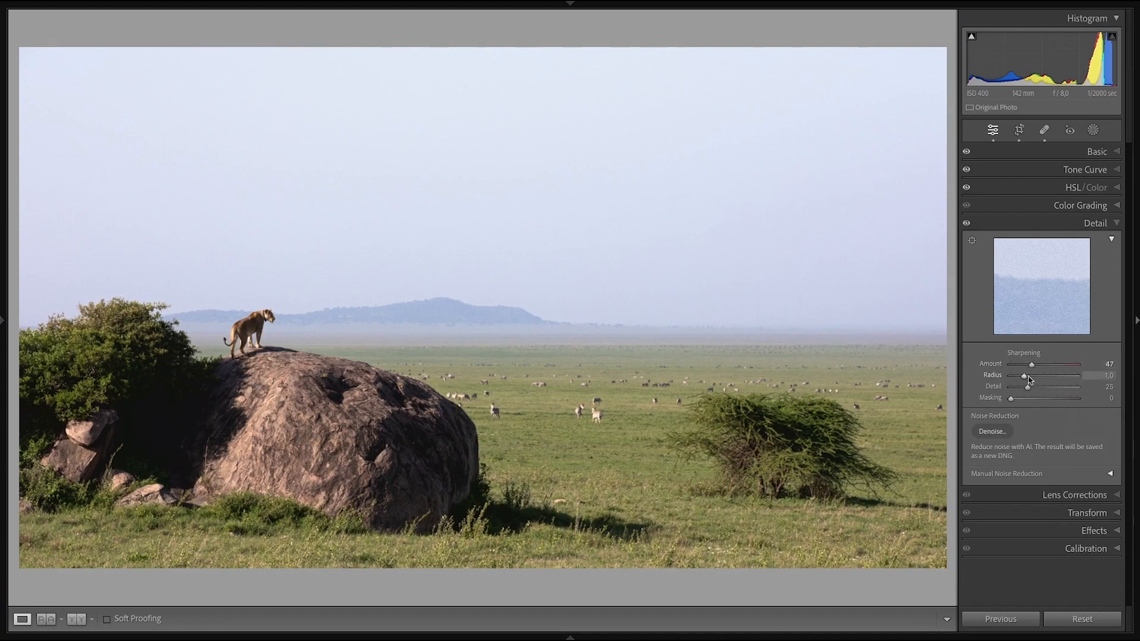
pyautogui.moveTo(1023, 378); pyautogui.dragTo(1128, 397)
pyautogui.click(259, 331)
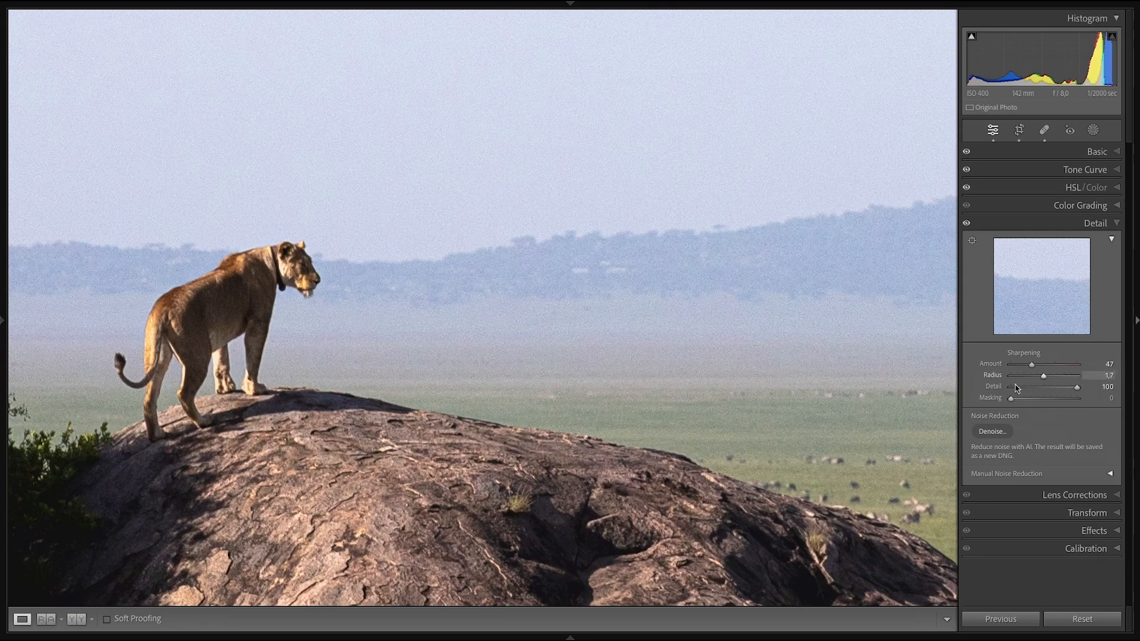
pyautogui.moveTo(1016, 386); pyautogui.dragTo(912, 389)
pyautogui.moveTo(1011, 377); pyautogui.dragTo(915, 378)
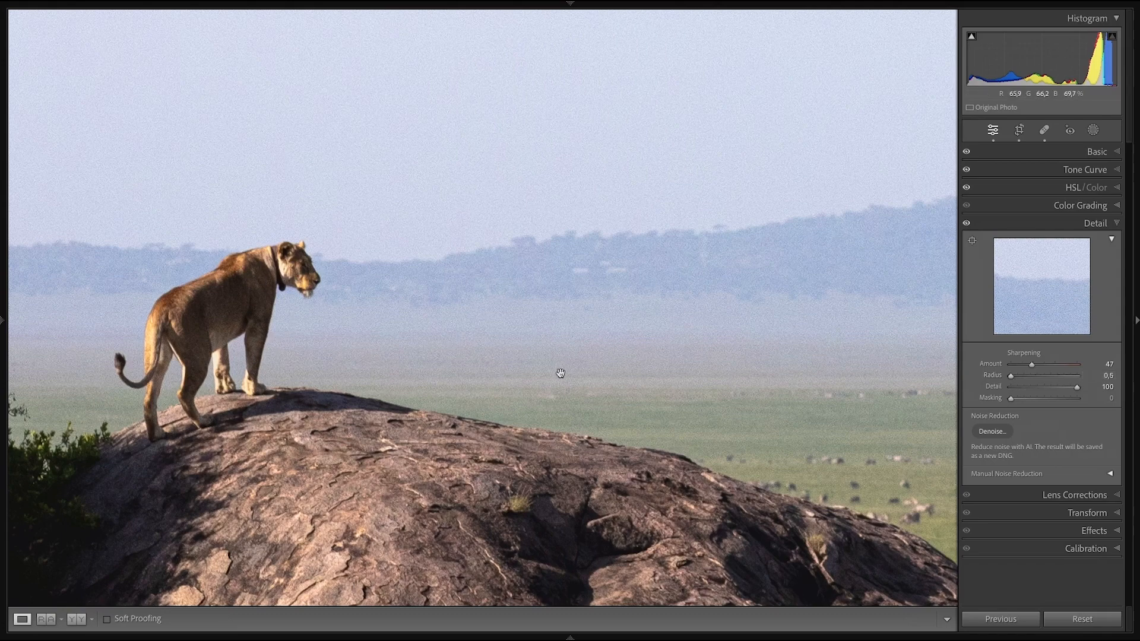
pyautogui.click(742, 343)
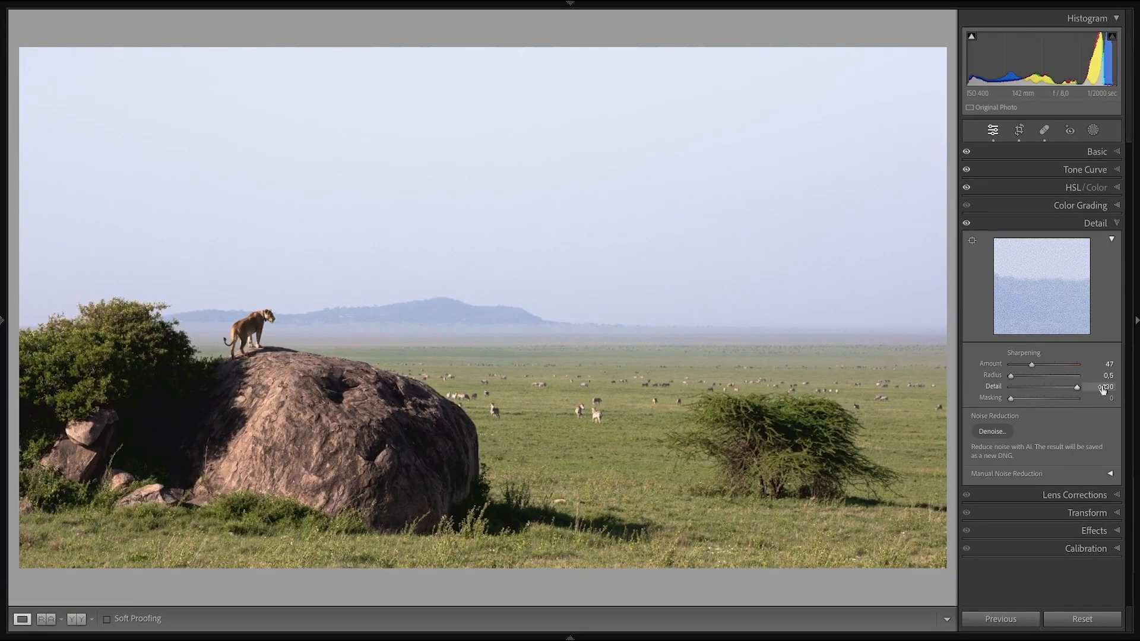
pyautogui.click(252, 328)
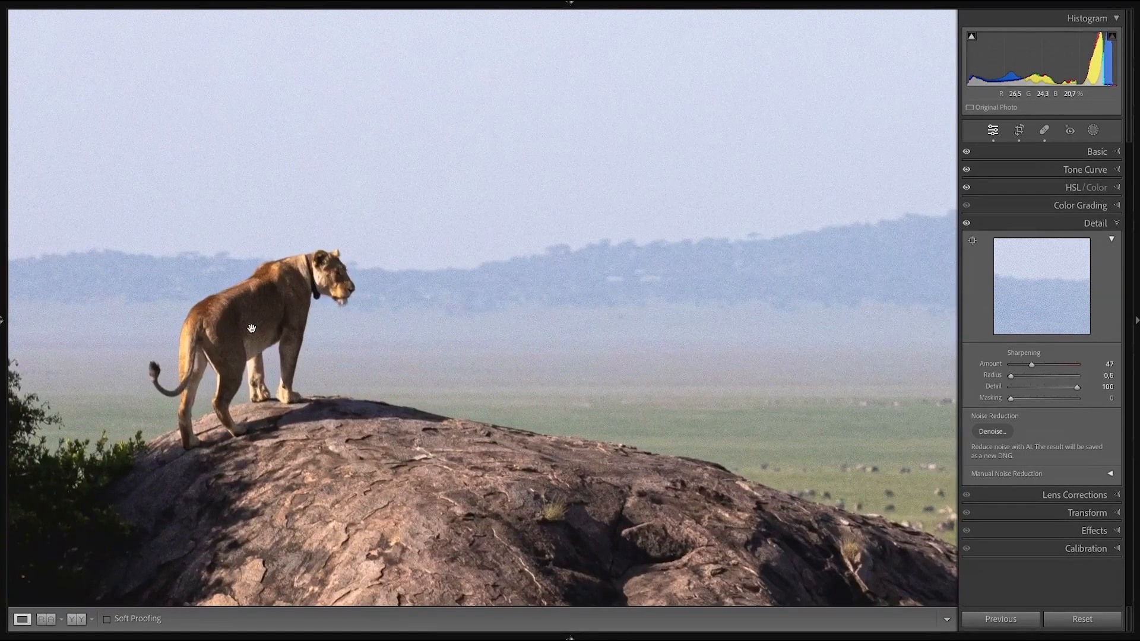
pyautogui.click(282, 317)
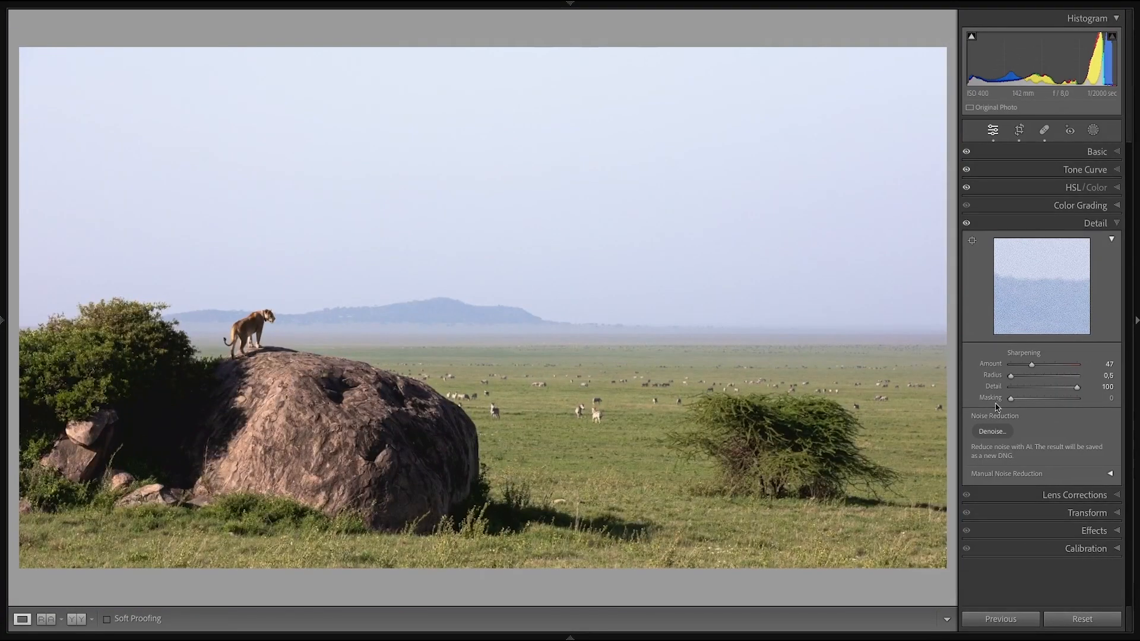
# Raise the sharpening Masking to 100 using the mask preview and check the lioness and hills up close.
pyautogui.press('alt')
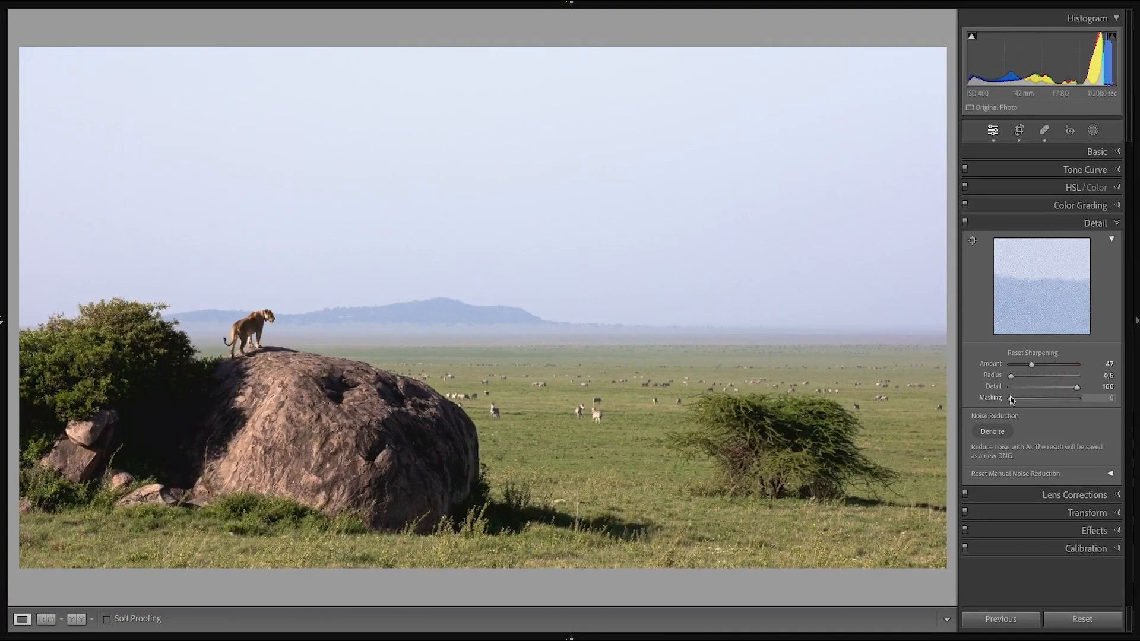
pyautogui.keyDown('alt'); pyautogui.click(1012, 399); pyautogui.keyUp('alt')
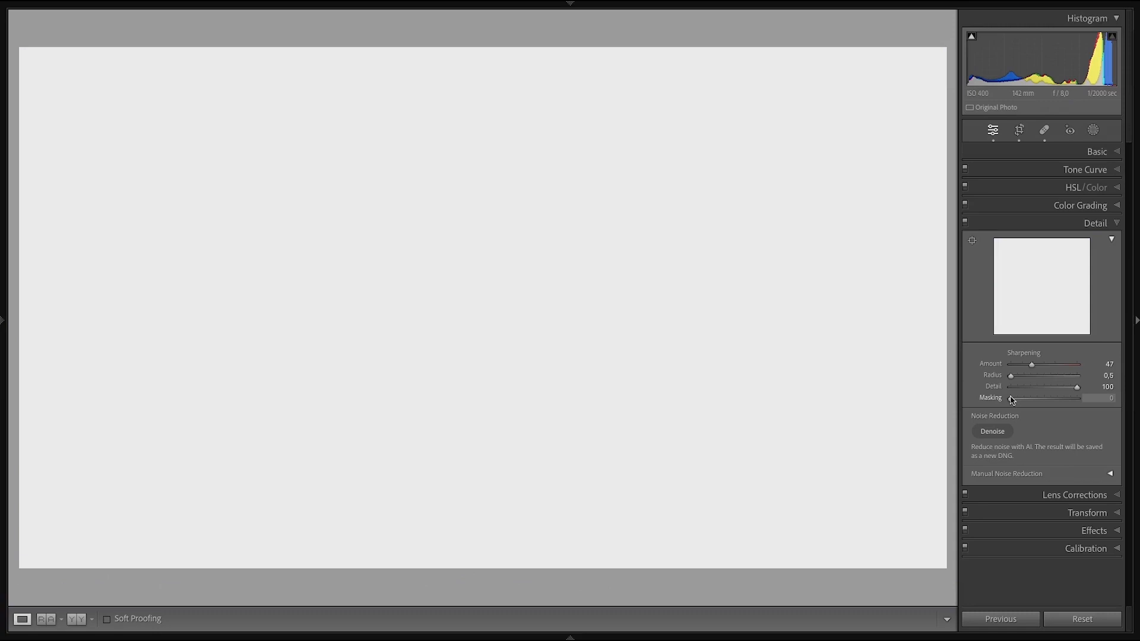
pyautogui.moveTo(1011, 400); pyautogui.dragTo(1078, 401)
pyautogui.click(257, 328)
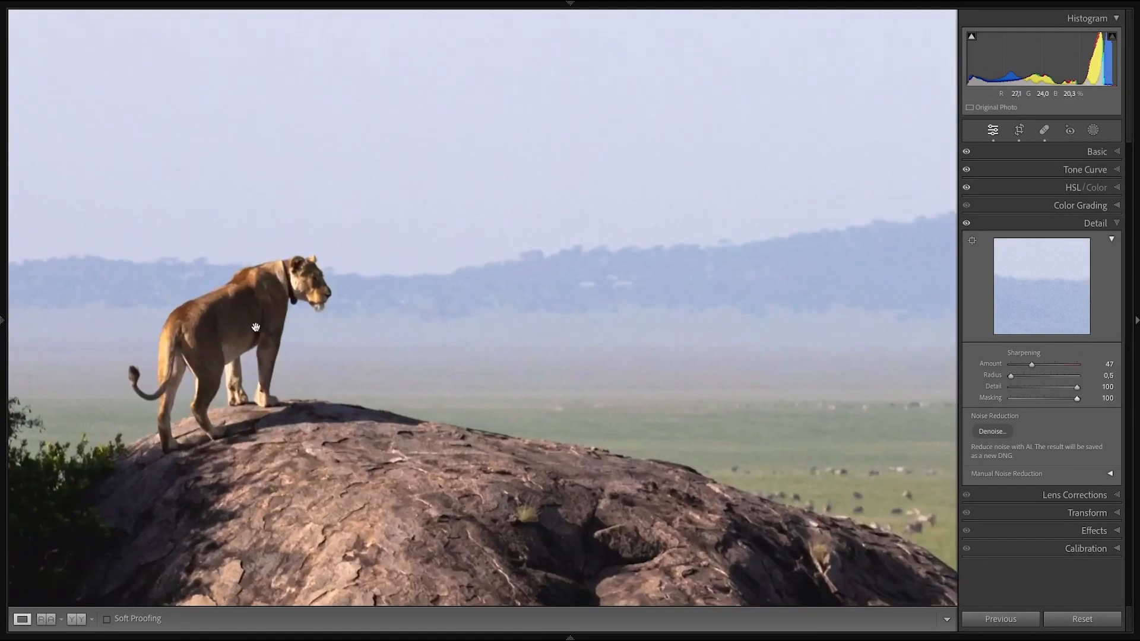
pyautogui.moveTo(1077, 401); pyautogui.dragTo(1078, 401)
pyautogui.click(635, 407)
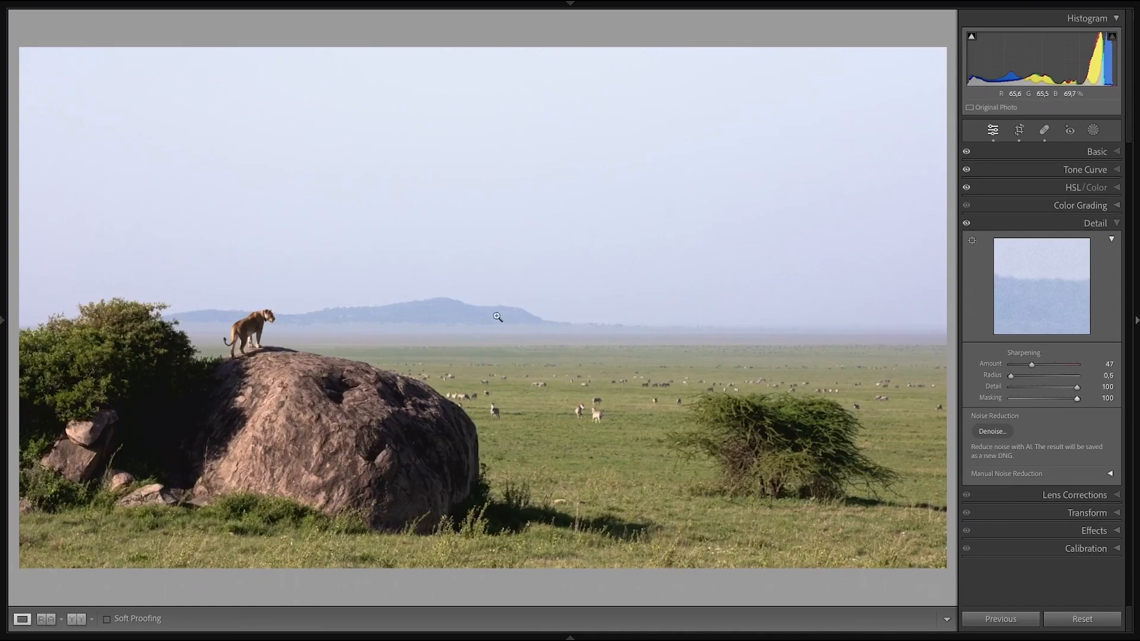
pyautogui.click(519, 305)
pyautogui.click(717, 376)
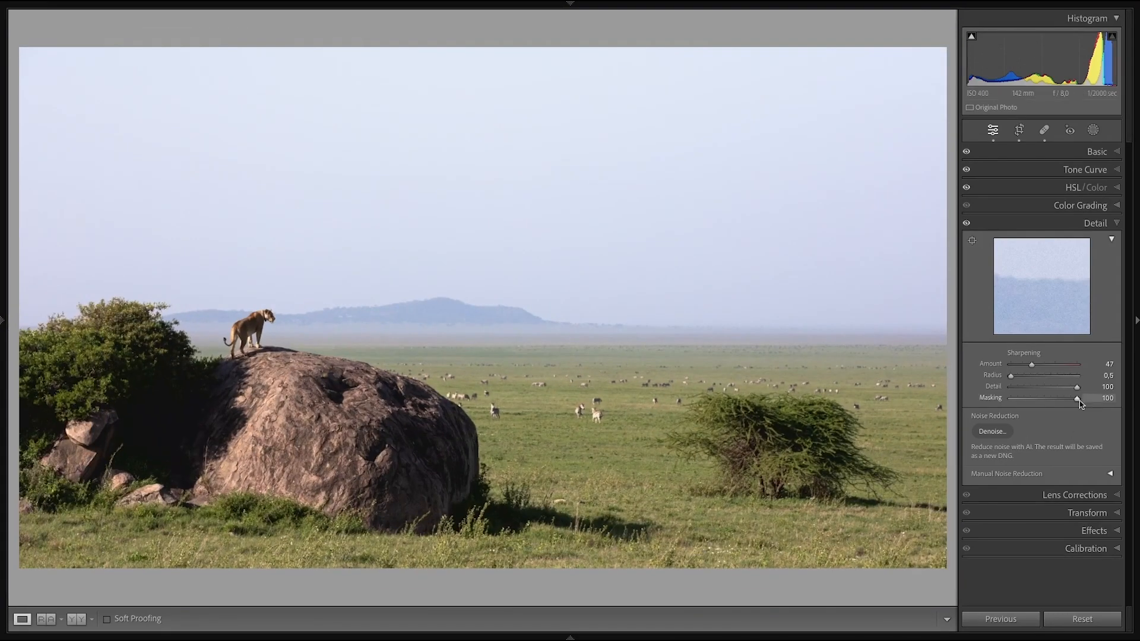
# Set the sharpening Masking to 94 and check the lioness up close.
pyautogui.moveTo(1079, 403)
pyautogui.mouseDown()
pyautogui.moveTo(1043, 399)
pyautogui.moveTo(1074, 407)
pyautogui.mouseUp()
pyautogui.click(217, 324)
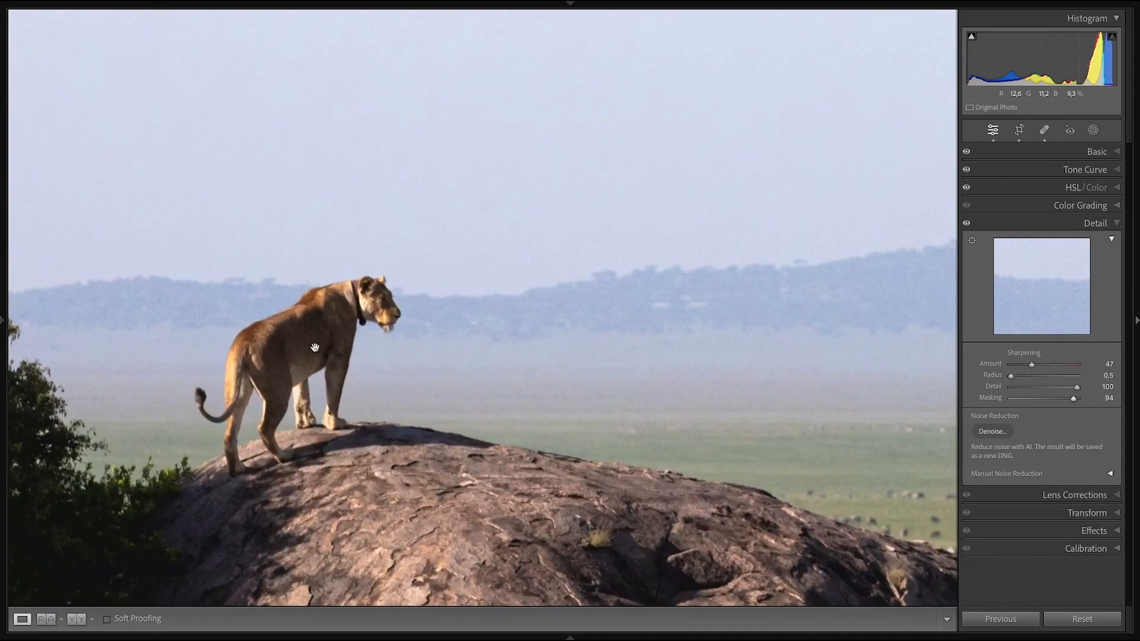
pyautogui.click(330, 353)
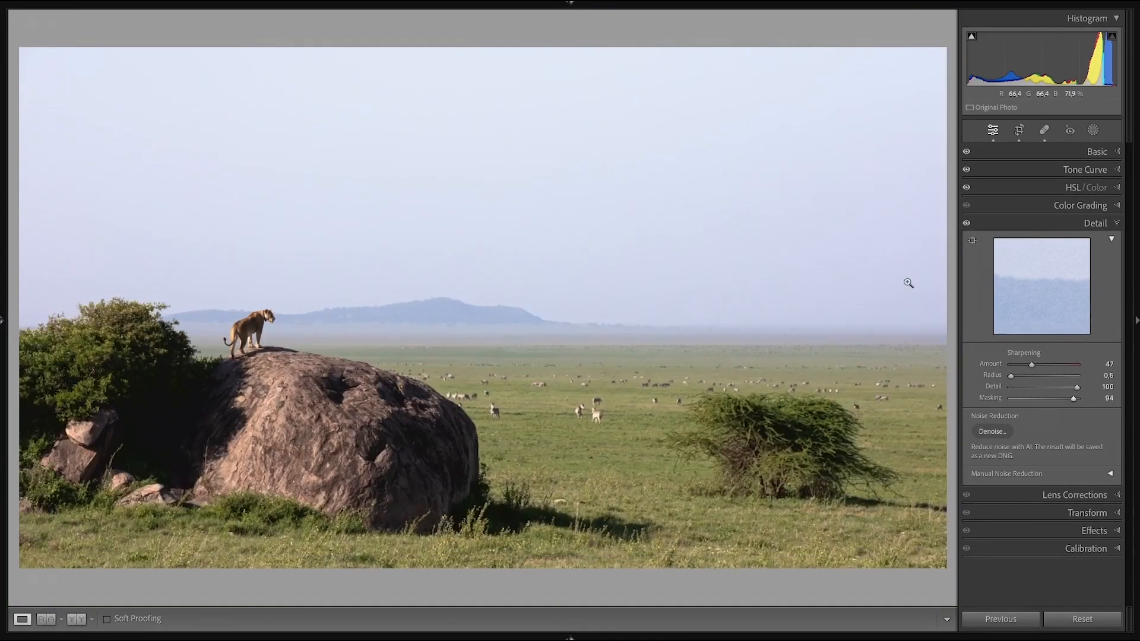
pyautogui.click(1108, 223)
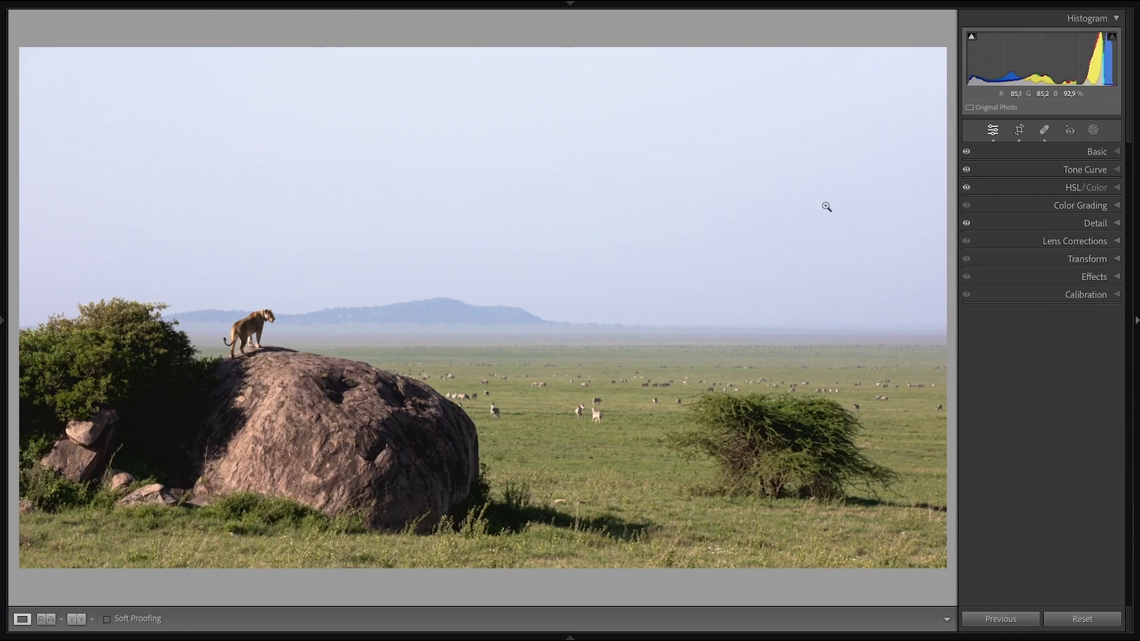
# Compare the edited photo with its unedited state several times.
pyautogui.press('\\')
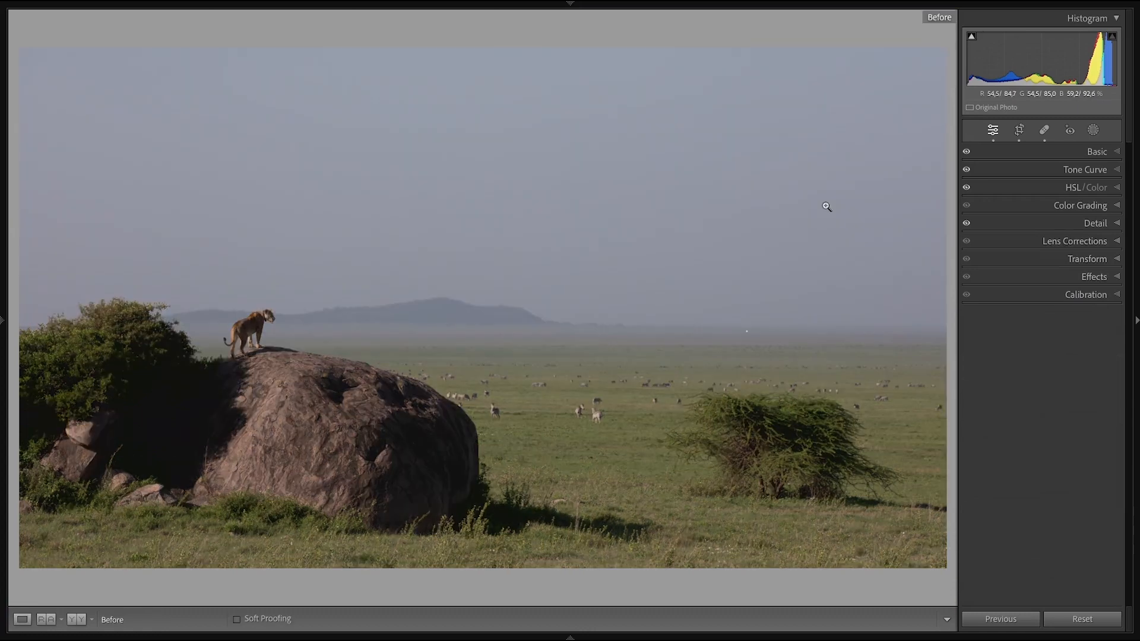
pyautogui.press('\\')
pyautogui.press('\\')
pyautogui.press('\\')
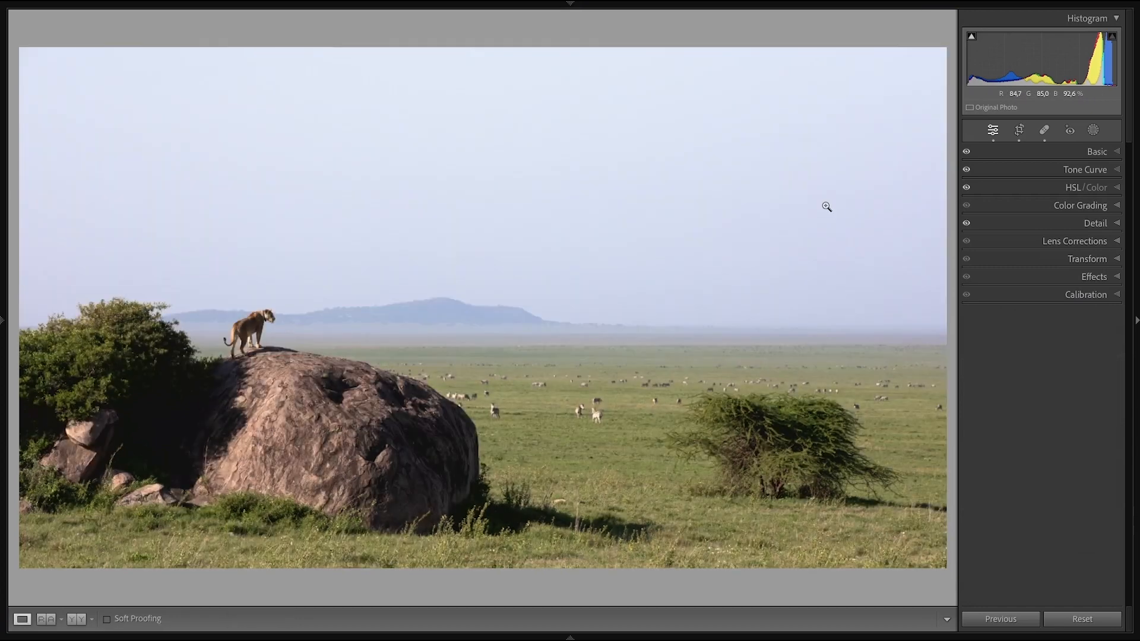
pyautogui.press('\\')
pyautogui.press('\\')
# Create a tall radial gradient mask over the lioness and boulder, tilted along the rock, with Feather 56.
pyautogui.click(1093, 130)
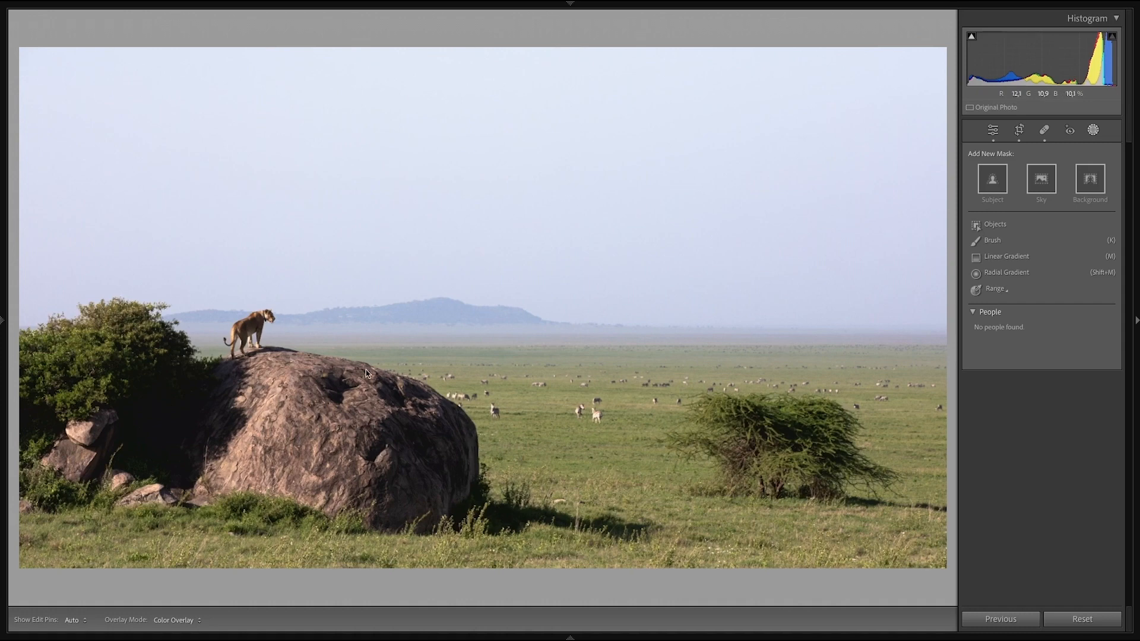
pyautogui.click(1002, 275)
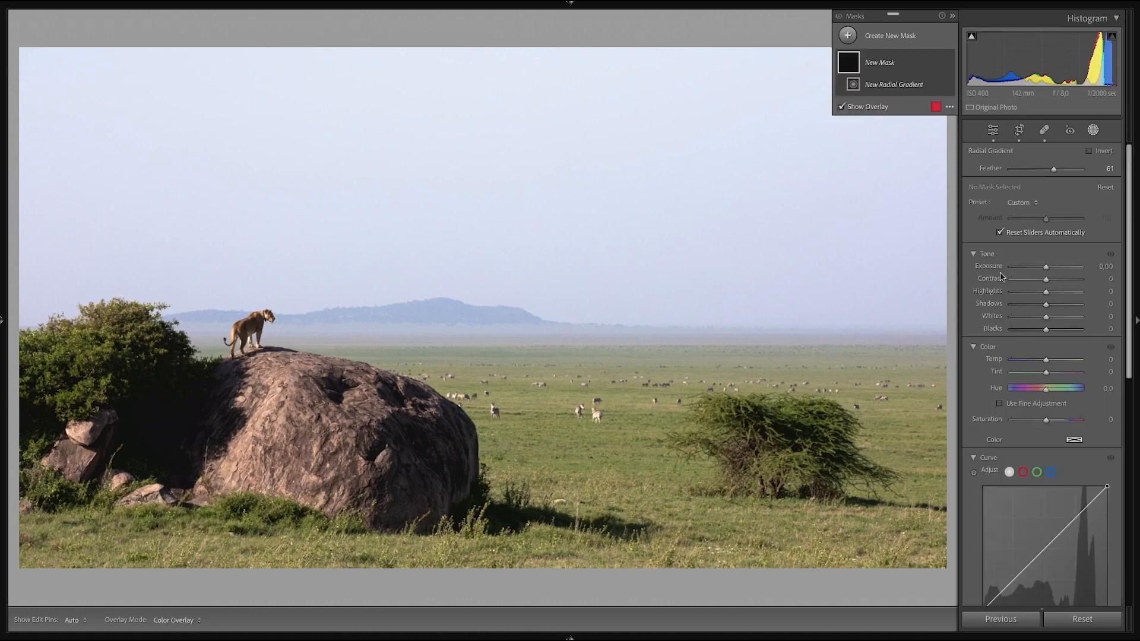
pyautogui.moveTo(258, 333); pyautogui.dragTo(394, 635)
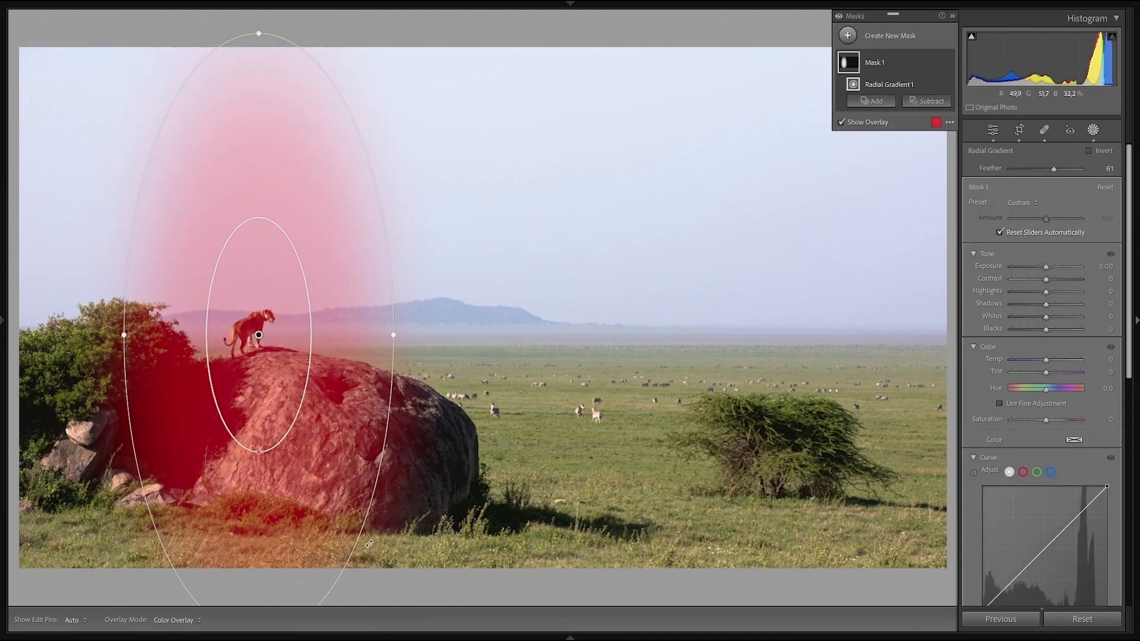
pyautogui.moveTo(370, 544); pyautogui.dragTo(439, 482)
pyautogui.moveTo(258, 338); pyautogui.dragTo(280, 405)
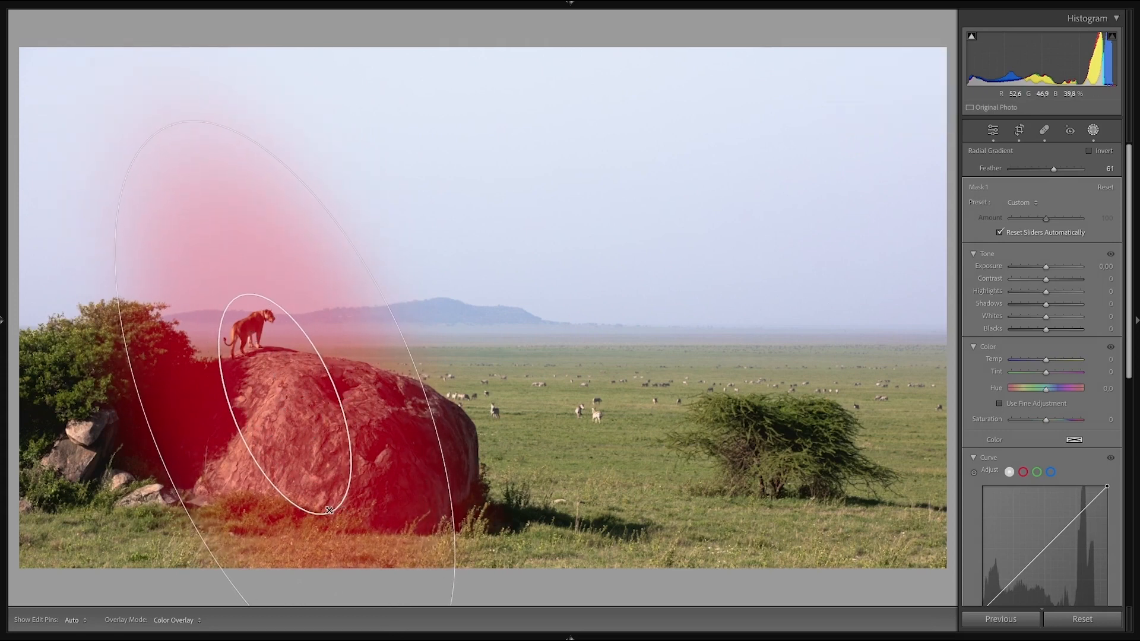
pyautogui.moveTo(329, 510); pyautogui.dragTo(336, 523)
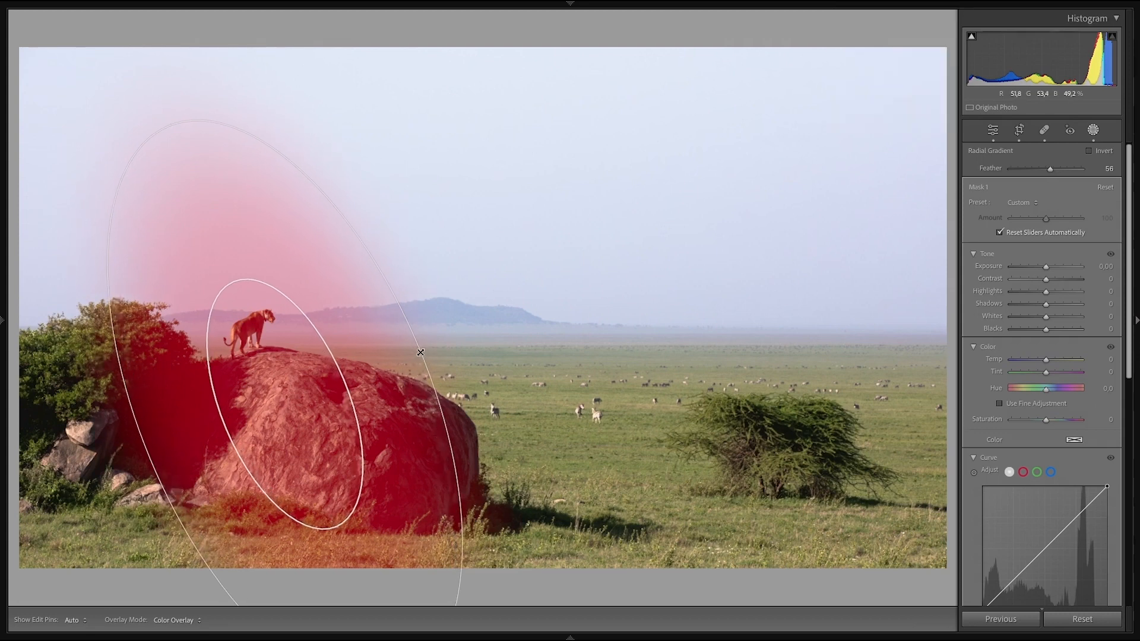
# Invert the radial gradient mask and subtract the sky from it.
pyautogui.click(1089, 152)
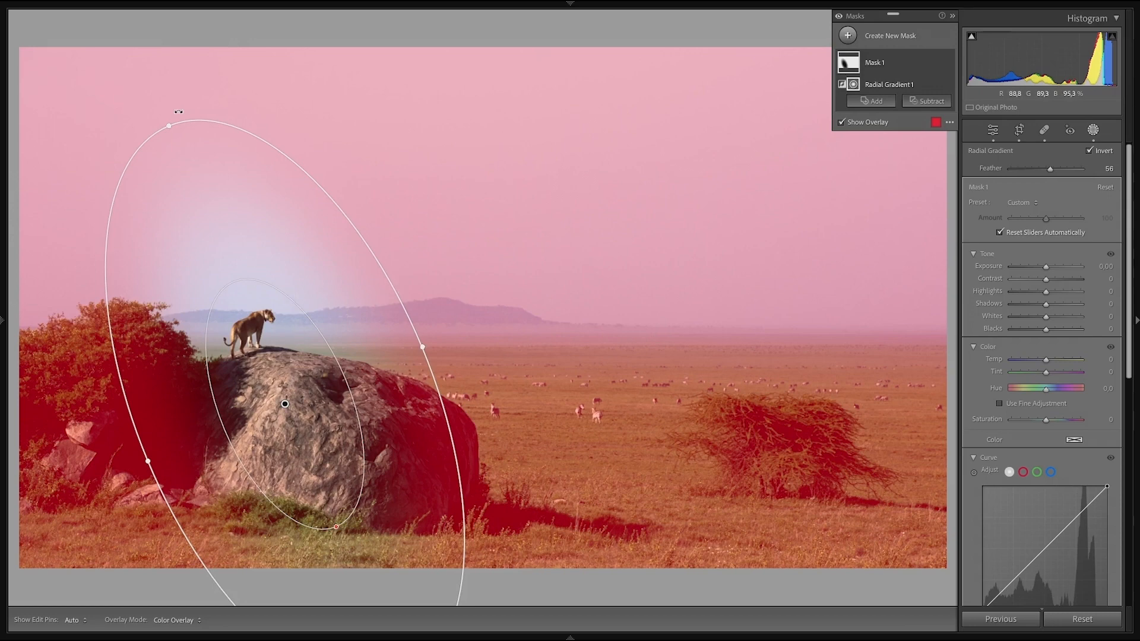
pyautogui.click(928, 102)
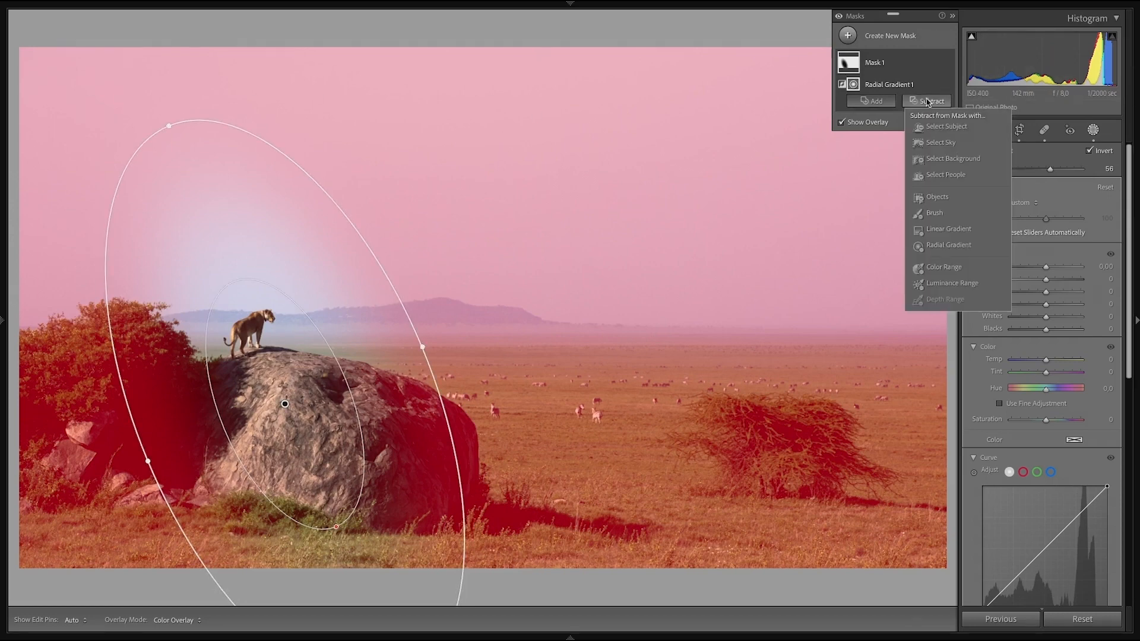
pyautogui.click(940, 144)
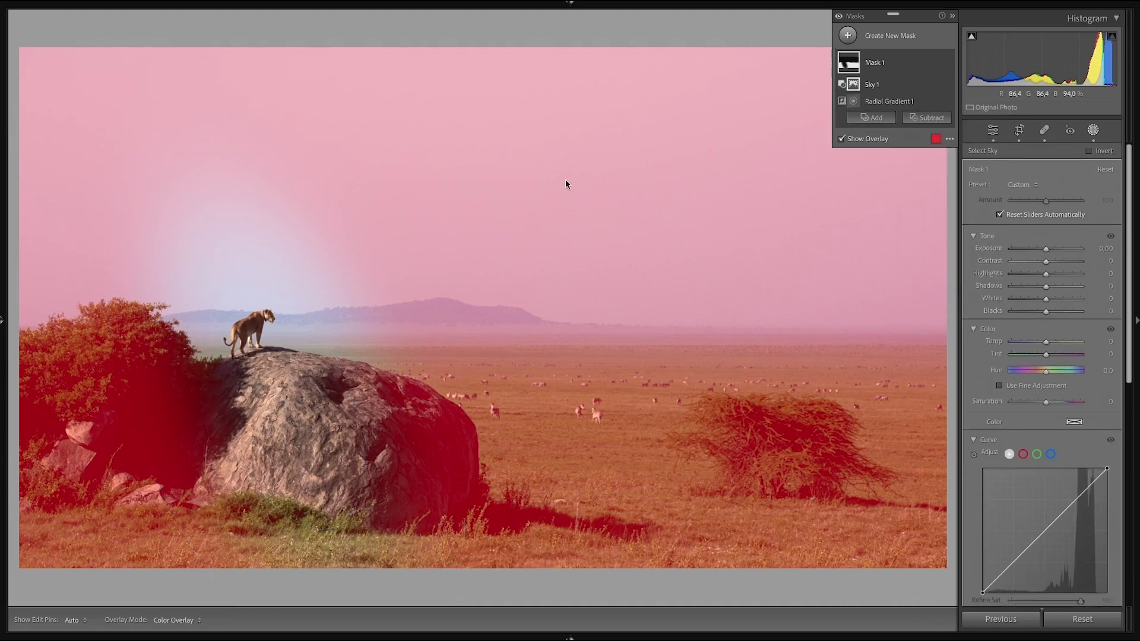
# Hide the mask overlay and lower the mask's Highlights to -22 and Shadows to -16.
pyautogui.press('o')
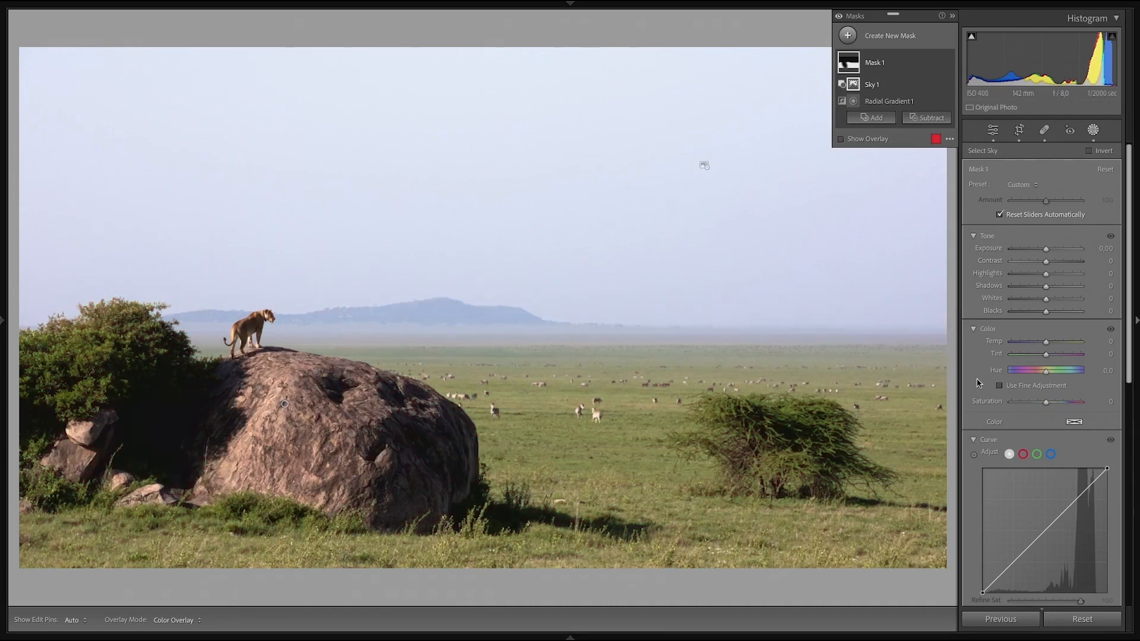
pyautogui.moveTo(1046, 274)
pyautogui.mouseDown()
pyautogui.moveTo(1001, 284)
pyautogui.moveTo(1041, 290)
pyautogui.mouseUp()
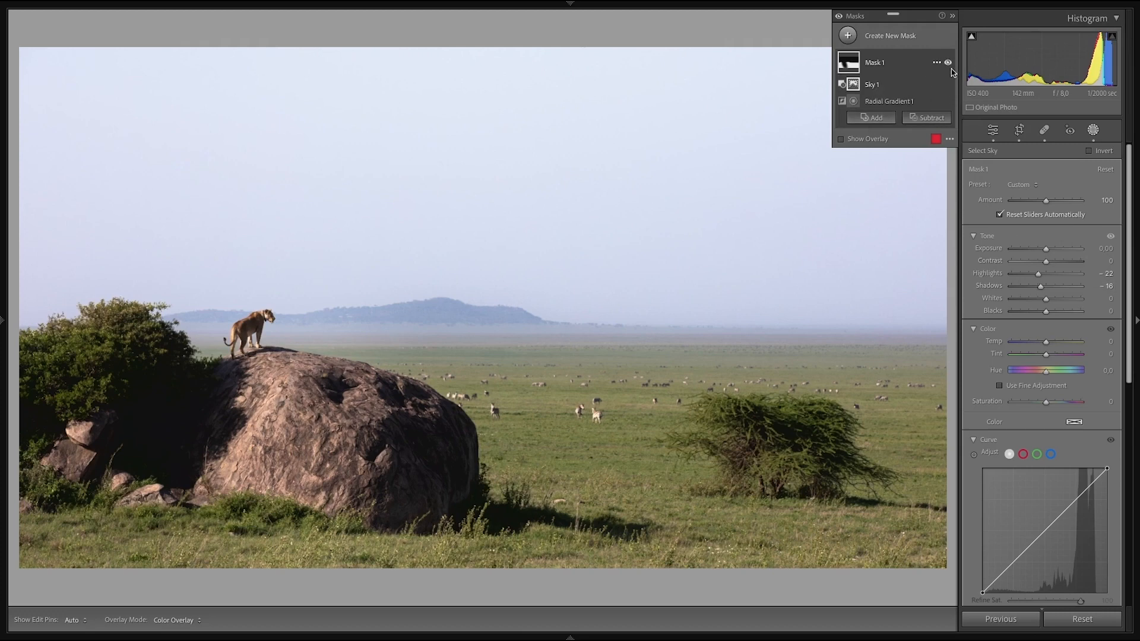
# Compare the photo with and without the inverted radial gradient mask several times, and leave masking.
pyautogui.click(949, 62)
pyautogui.click(948, 62)
pyautogui.click(949, 63)
pyautogui.click(948, 62)
pyautogui.click(949, 62)
pyautogui.click(948, 62)
pyautogui.click(948, 63)
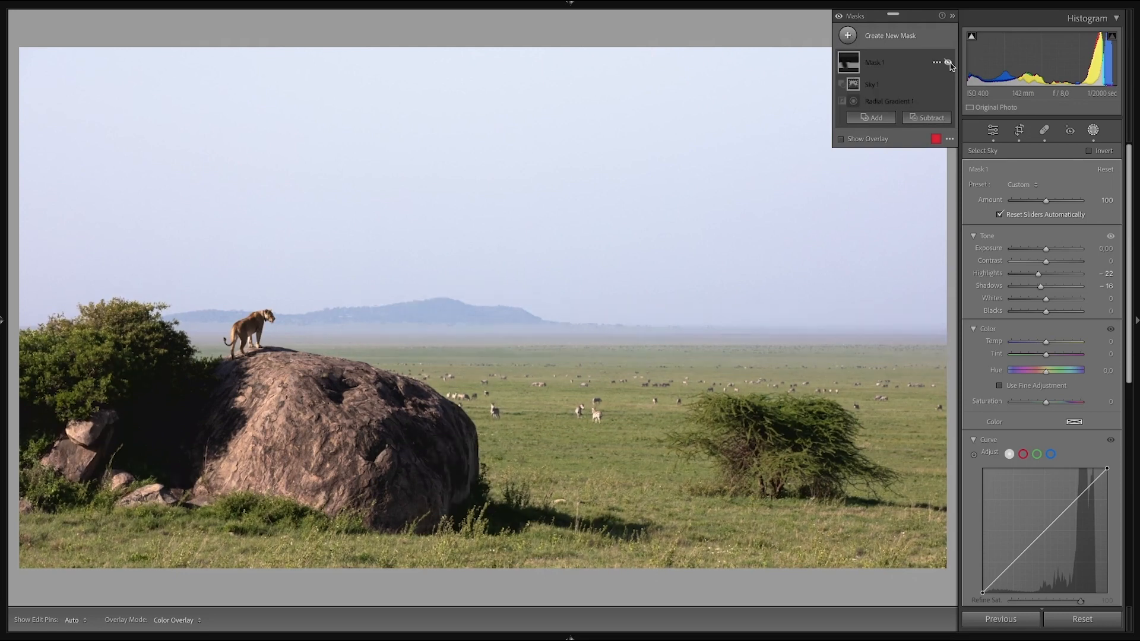
pyautogui.click(948, 63)
pyautogui.click(948, 63)
pyautogui.click(948, 62)
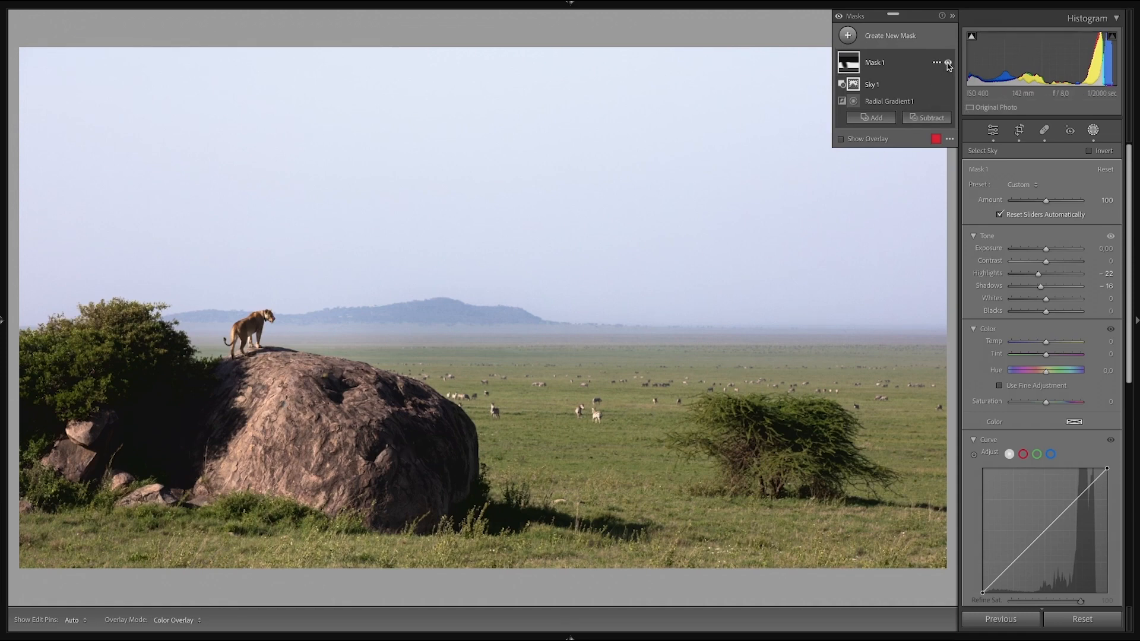
pyautogui.click(948, 63)
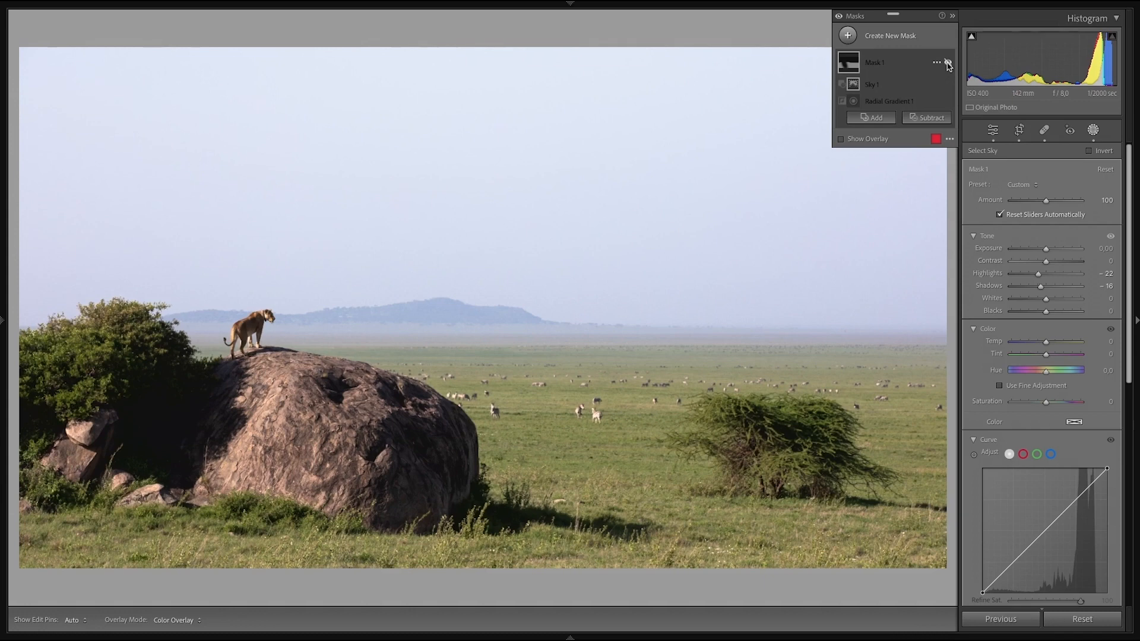
pyautogui.click(949, 63)
pyautogui.click(949, 63)
pyautogui.click(949, 62)
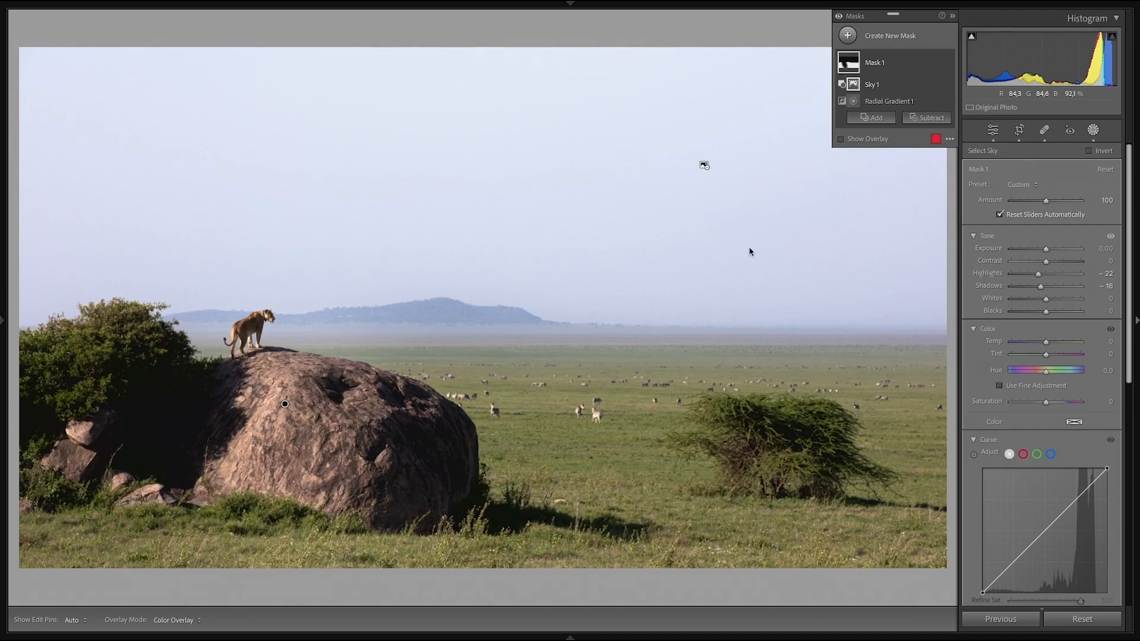
pyautogui.hotkey('shift', 'w')
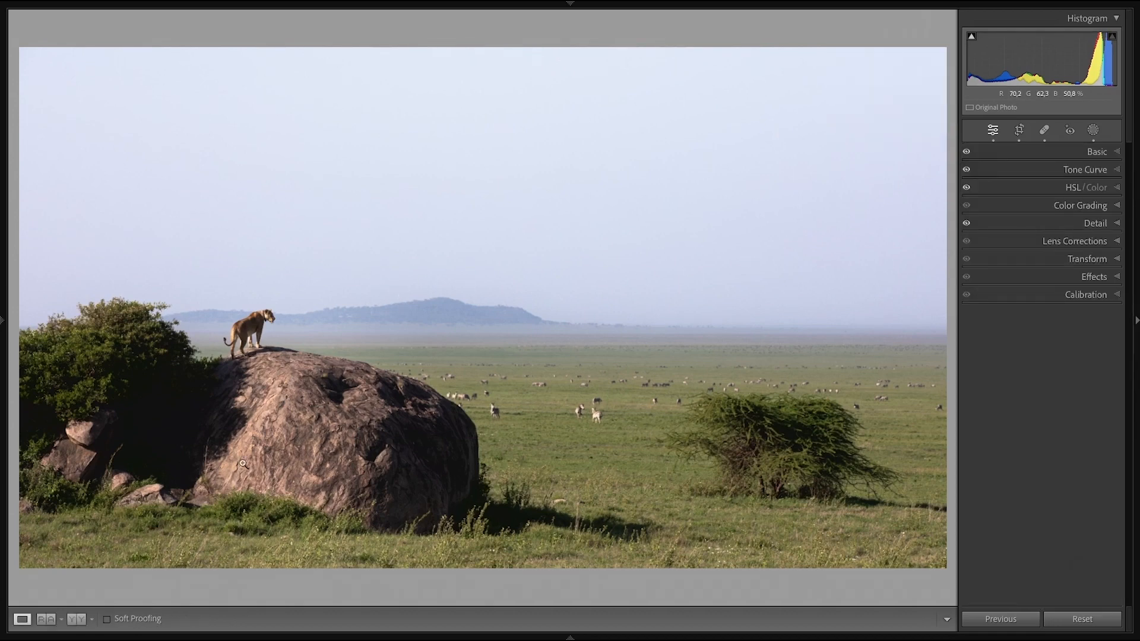
# Create a brush mask with Flow 35 and paint it over the sunlit side of the boulder.
pyautogui.click(1094, 131)
pyautogui.click(847, 36)
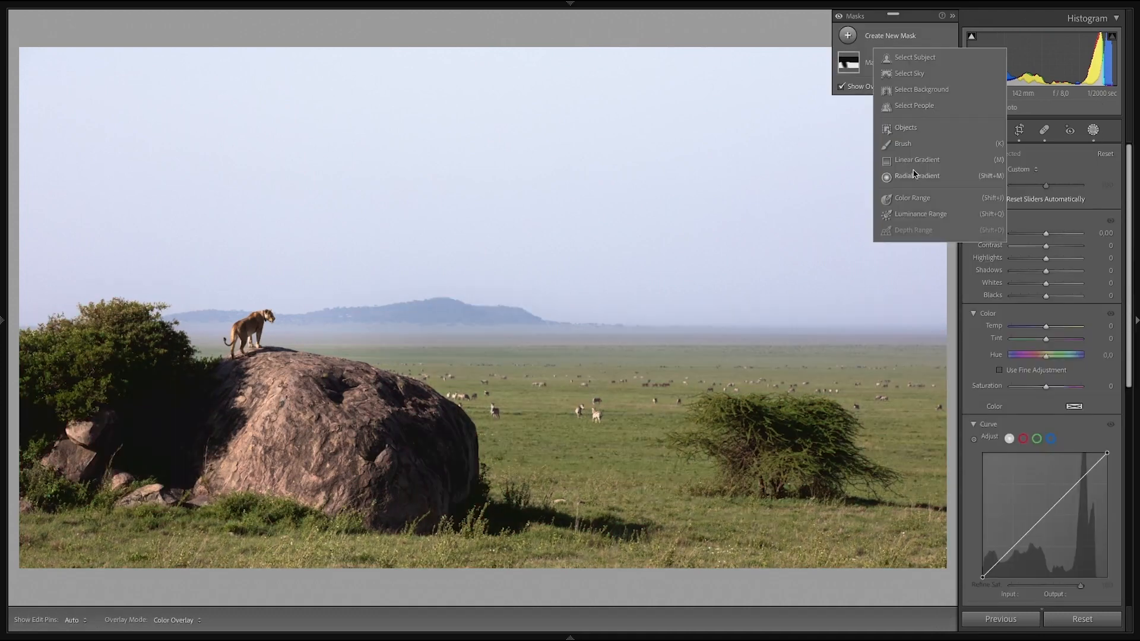
pyautogui.click(904, 145)
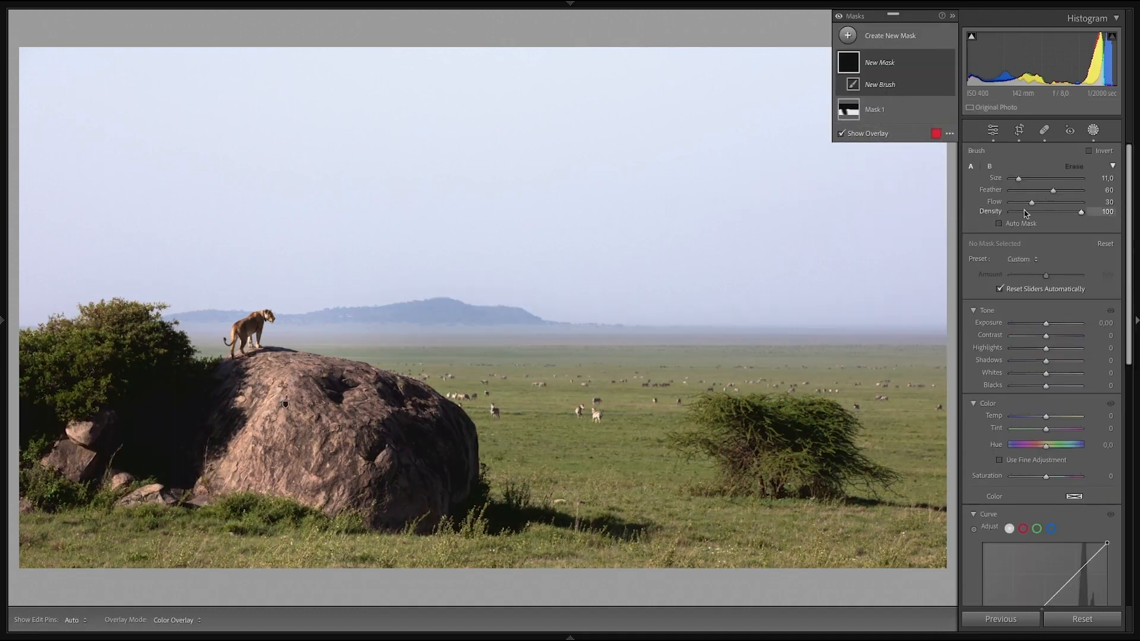
pyautogui.moveTo(1032, 203); pyautogui.dragTo(1036, 203)
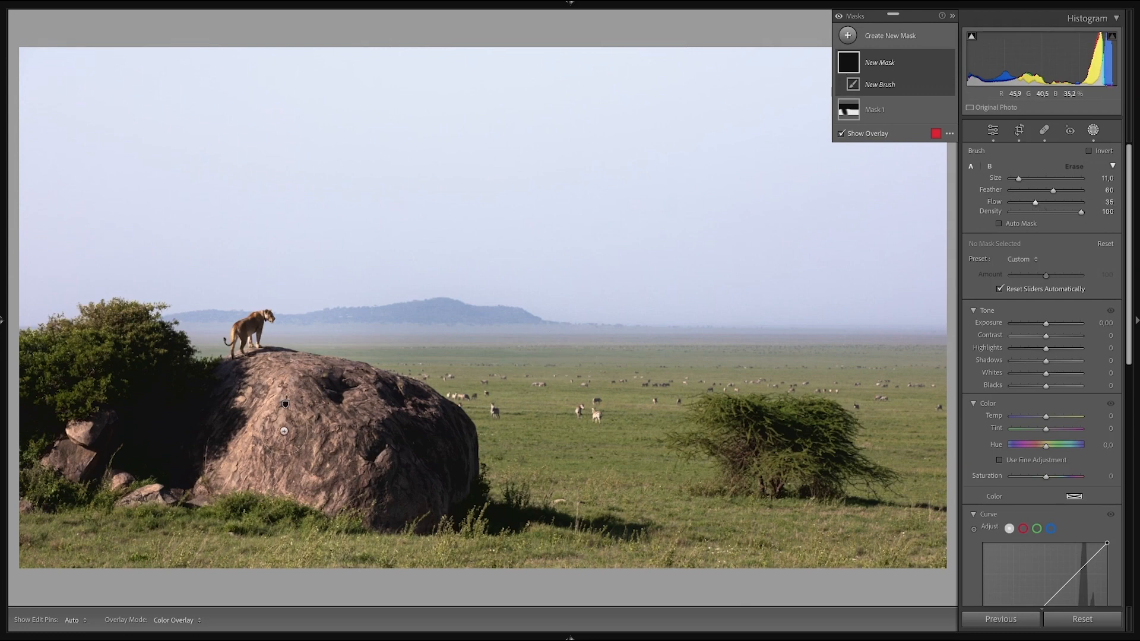
pyautogui.press('h')
pyautogui.moveTo(291, 450)
pyautogui.mouseDown()
pyautogui.moveTo(331, 441)
pyautogui.moveTo(296, 393)
pyautogui.moveTo(239, 424)
pyautogui.moveTo(249, 385)
pyautogui.mouseUp()
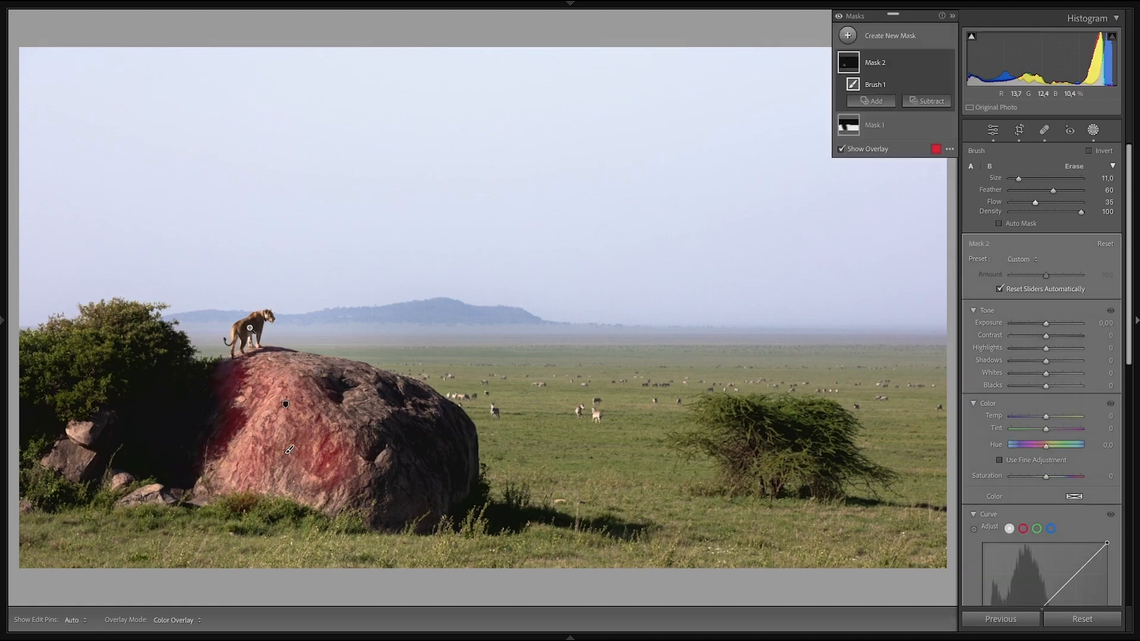
# Extend the brush mask over the lioness on top of the boulder and check the painted area.
pyautogui.click(250, 328)
pyautogui.press('h')
pyautogui.moveTo(247, 324)
pyautogui.mouseDown()
pyautogui.moveTo(195, 353)
pyautogui.moveTo(260, 317)
pyautogui.moveTo(286, 285)
pyautogui.moveTo(316, 282)
pyautogui.moveTo(320, 296)
pyautogui.moveTo(243, 392)
pyautogui.moveTo(226, 391)
pyautogui.moveTo(221, 367)
pyautogui.moveTo(198, 372)
pyautogui.moveTo(229, 321)
pyautogui.moveTo(303, 262)
pyautogui.moveTo(285, 303)
pyautogui.mouseUp()
pyautogui.press('h')
pyautogui.press('z')
pyautogui.press('h')
pyautogui.press('h')
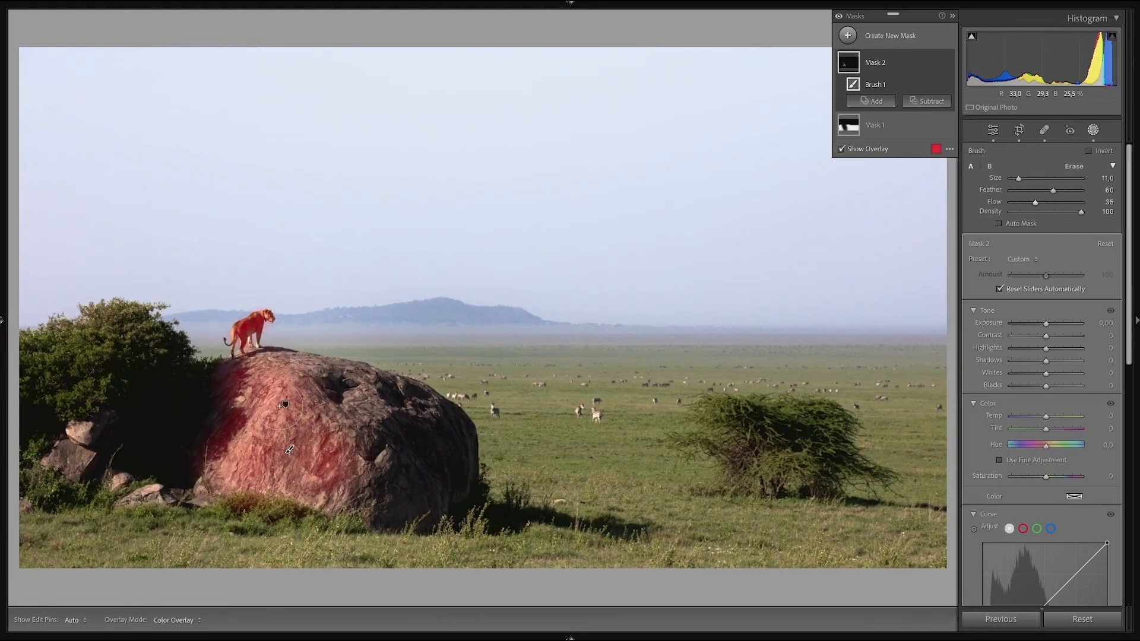
# Hide the mask overlay and raise the brush mask's Whites to 52 and Shadows to 23.
pyautogui.press('o')
pyautogui.moveTo(1046, 373); pyautogui.dragTo(1066, 380)
pyautogui.scroll(-1, 1059, 362)
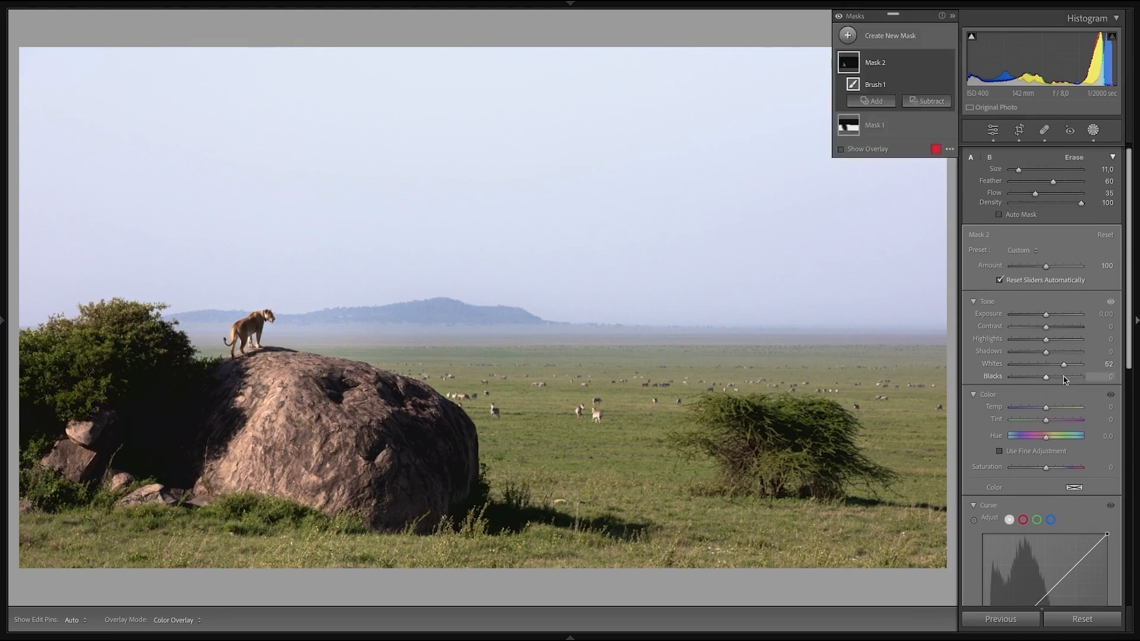
pyautogui.click(1054, 347)
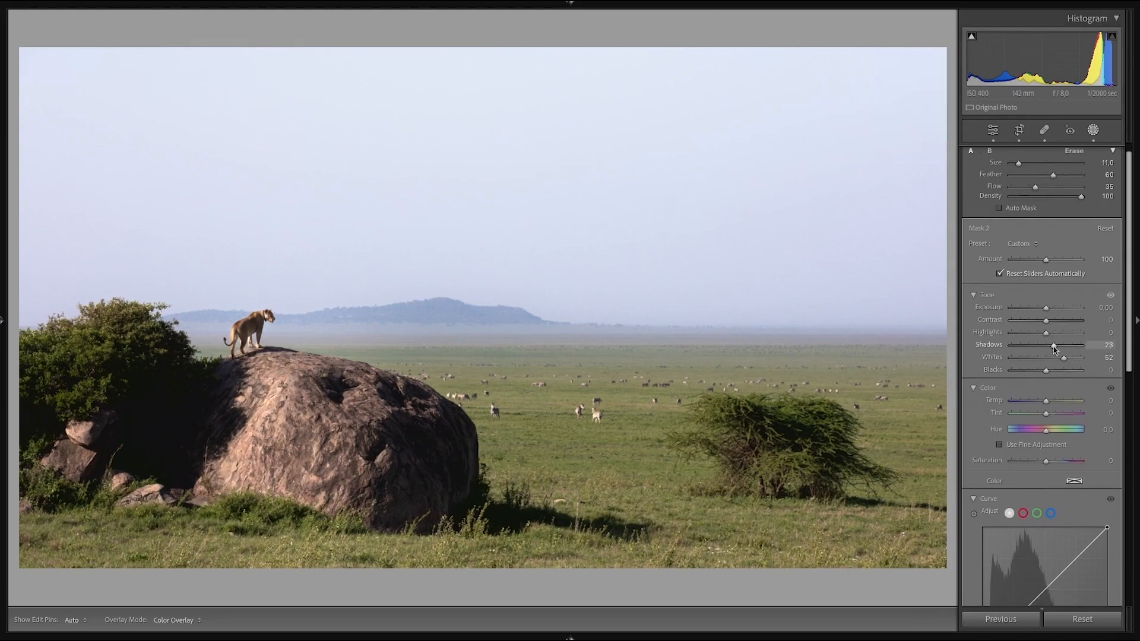
# Raise the brush mask's Clarity to 21 and leave masking.
pyautogui.scroll(-12, 1054, 356)
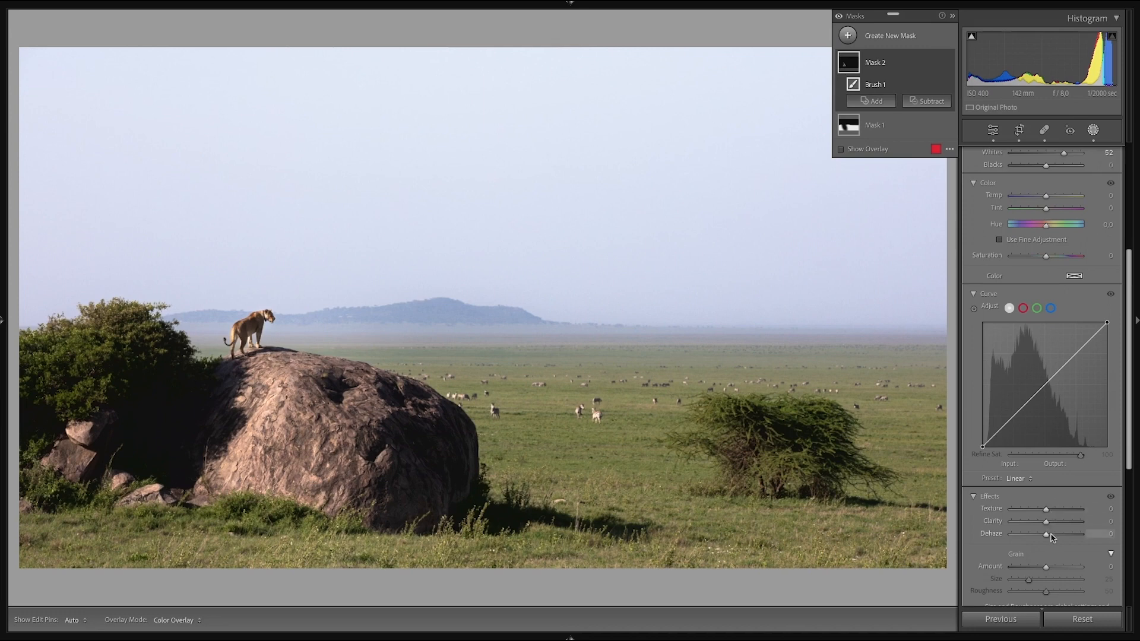
pyautogui.click(1052, 522)
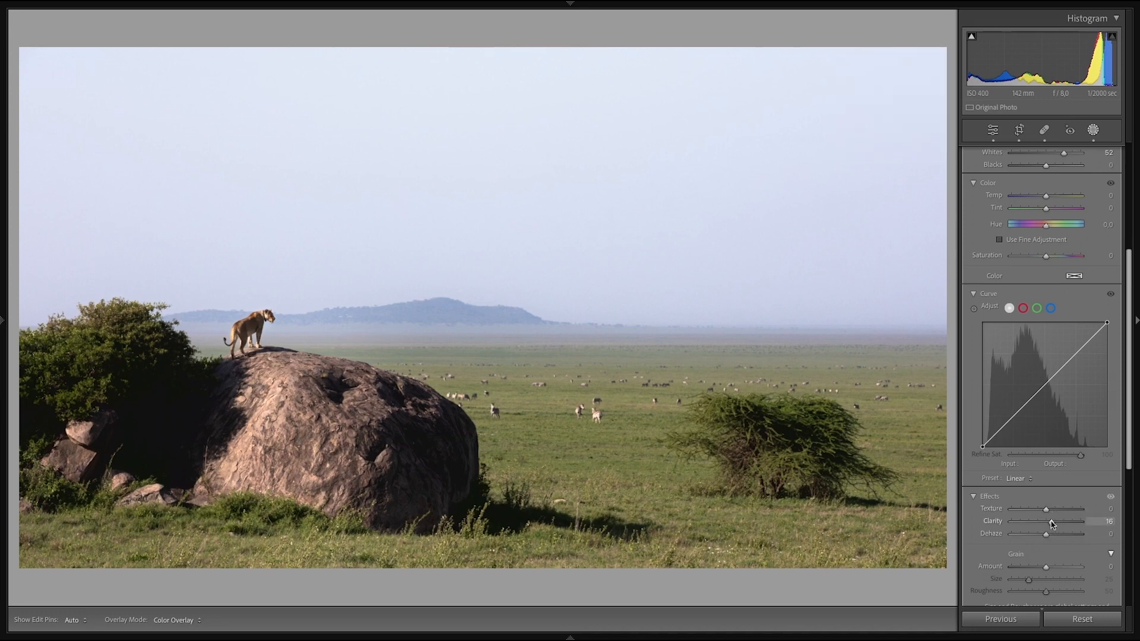
pyautogui.moveTo(1052, 523); pyautogui.dragTo(1053, 522)
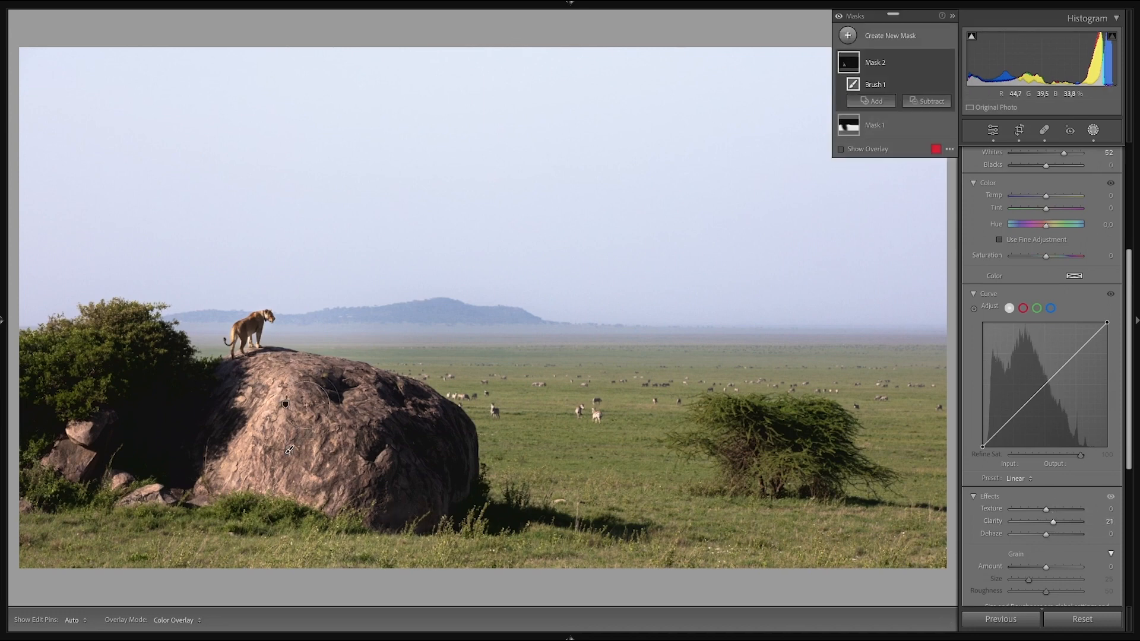
pyautogui.hotkey('shift', 'w')
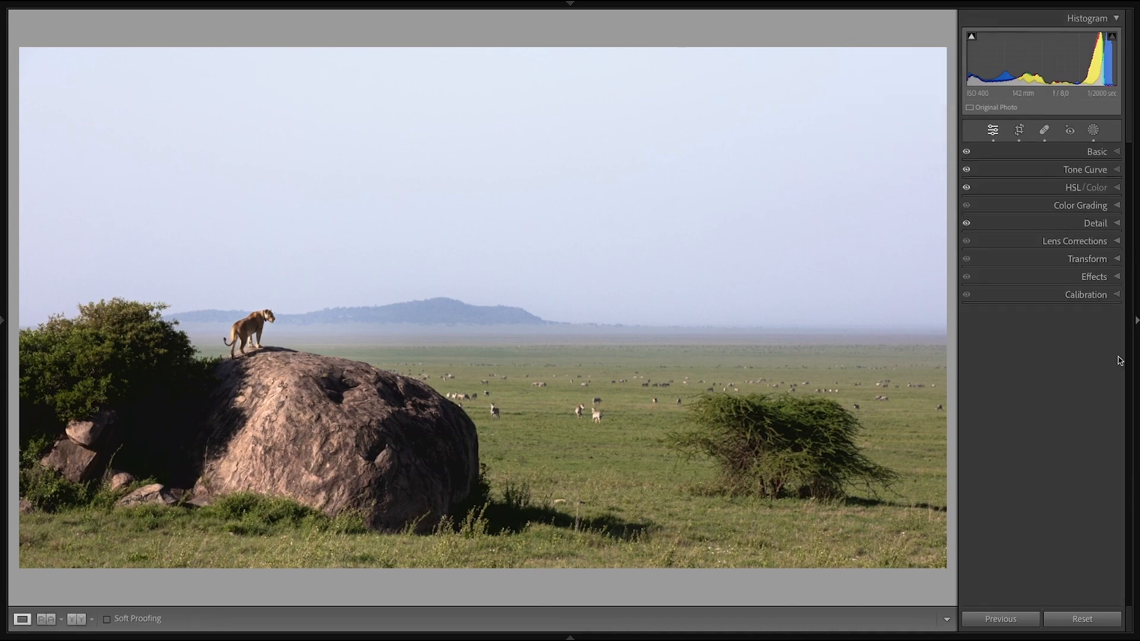
# Enlarge the viewing area and compare the before and after versions side by side, including the lioness close up.
pyautogui.click(1136, 323)
pyautogui.press('y')
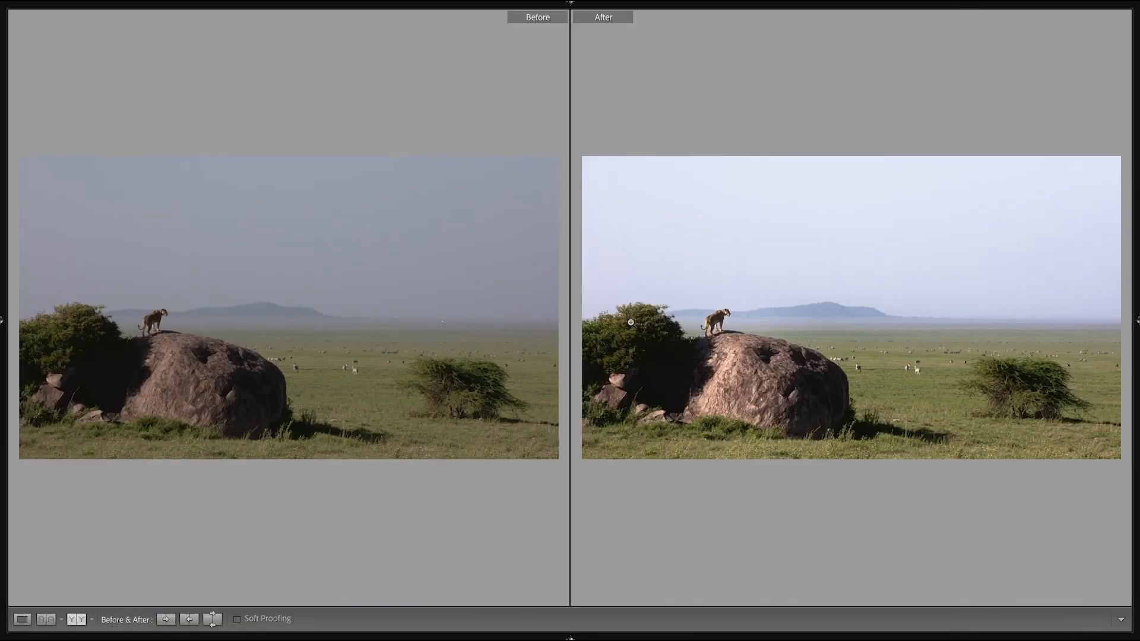
pyautogui.click(726, 318)
pyautogui.moveTo(725, 368); pyautogui.dragTo(750, 220)
pyautogui.click(843, 257)
pyautogui.press('y')
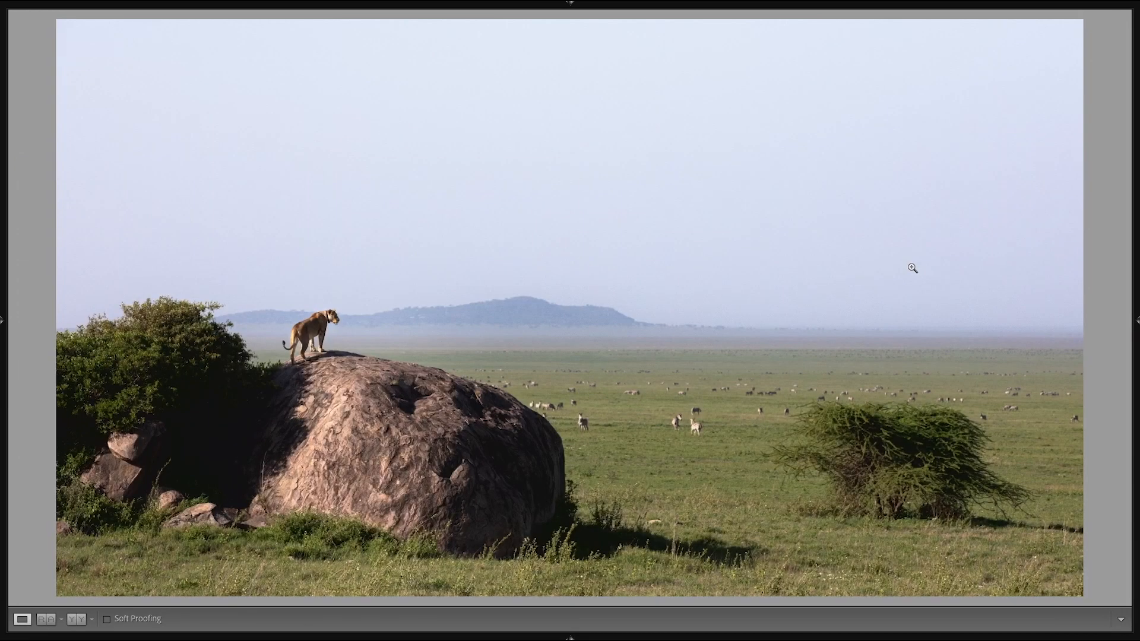
# Compare the full-size edited photo with its unedited state twice.
pyautogui.press('\\')
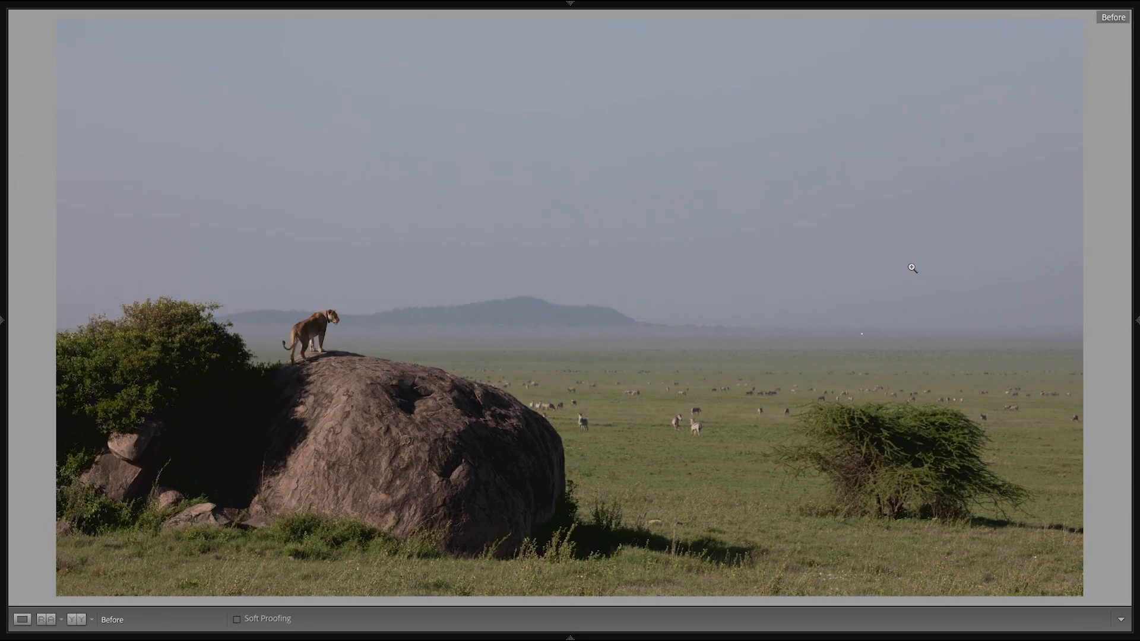
pyautogui.press('\\')
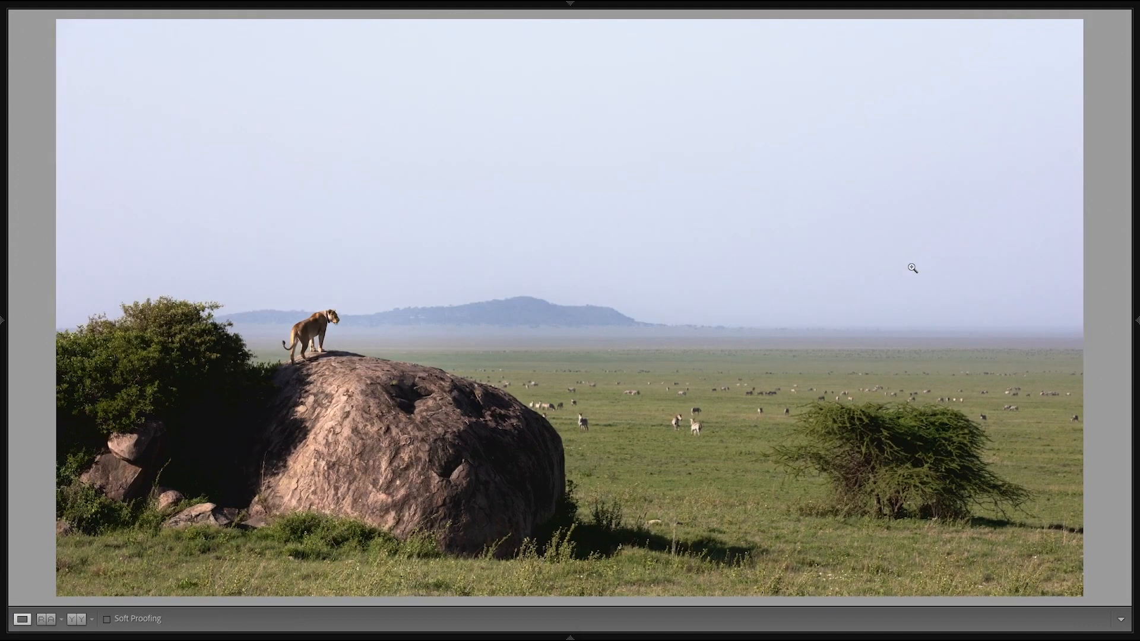
pyautogui.press('\\')
pyautogui.press('\\')
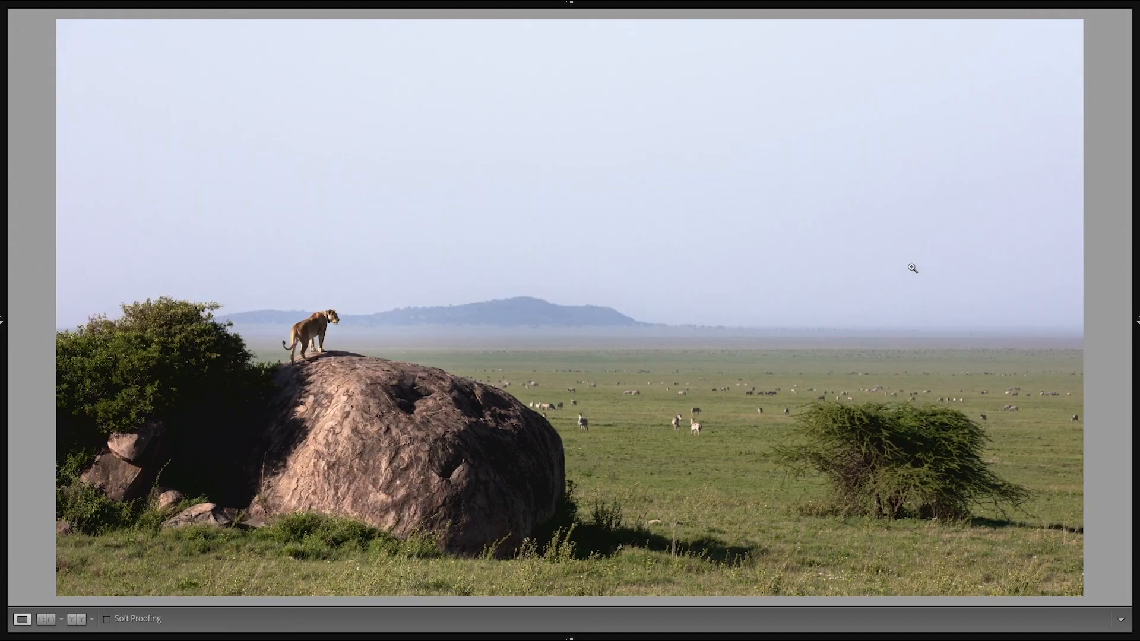